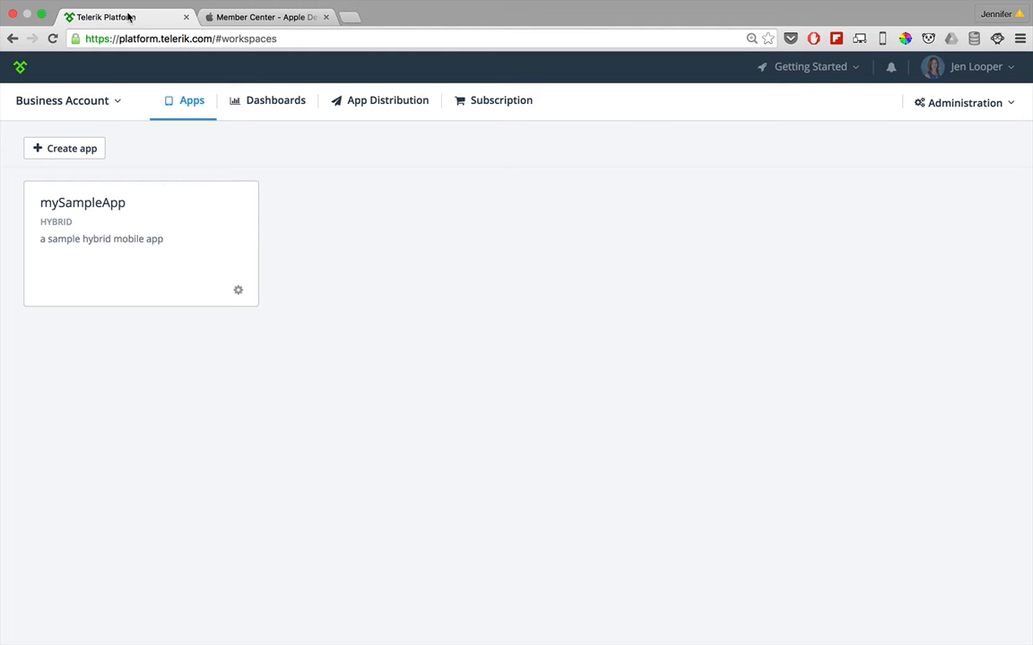
Step: Open mySampleApp and go to the iOS Cryptographic Identities page of its options
left_click(259, 18)
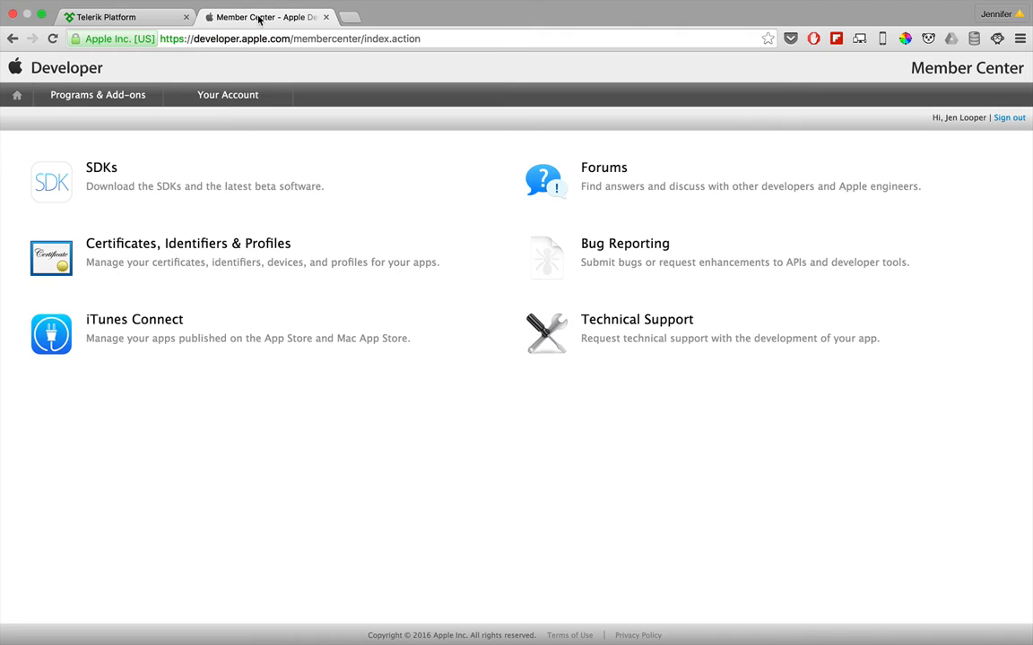
left_click(136, 18)
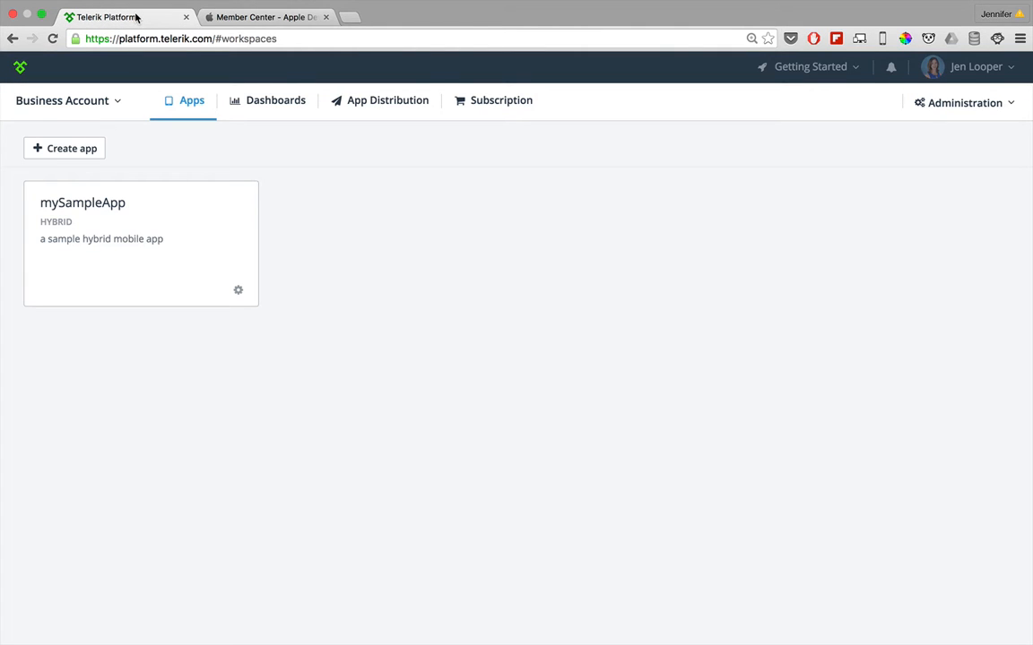
left_click(70, 201)
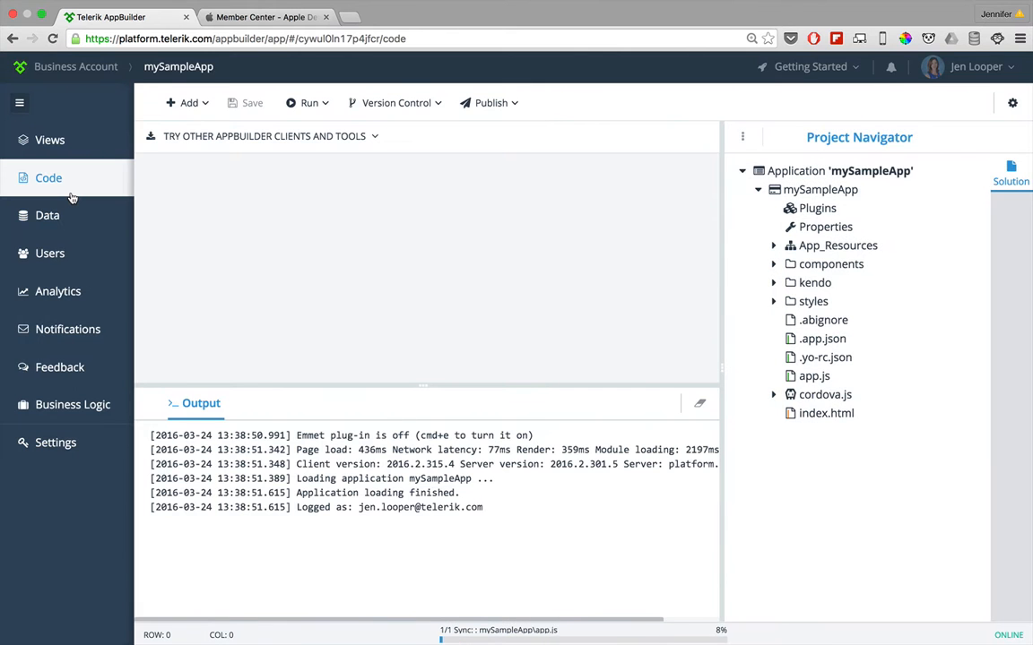
left_click(1010, 103)
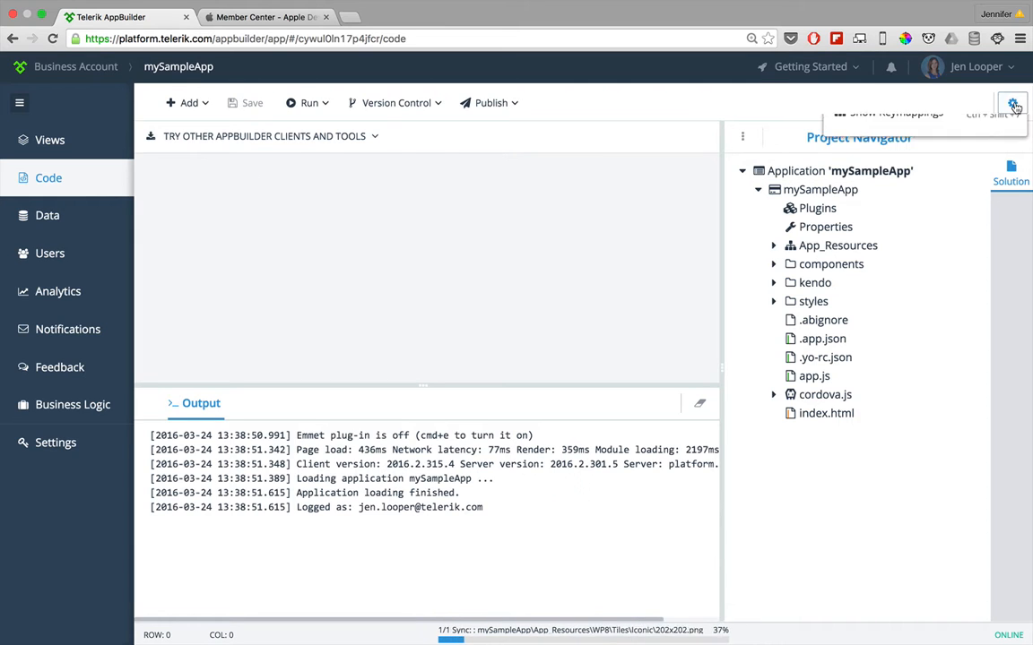
left_click(866, 141)
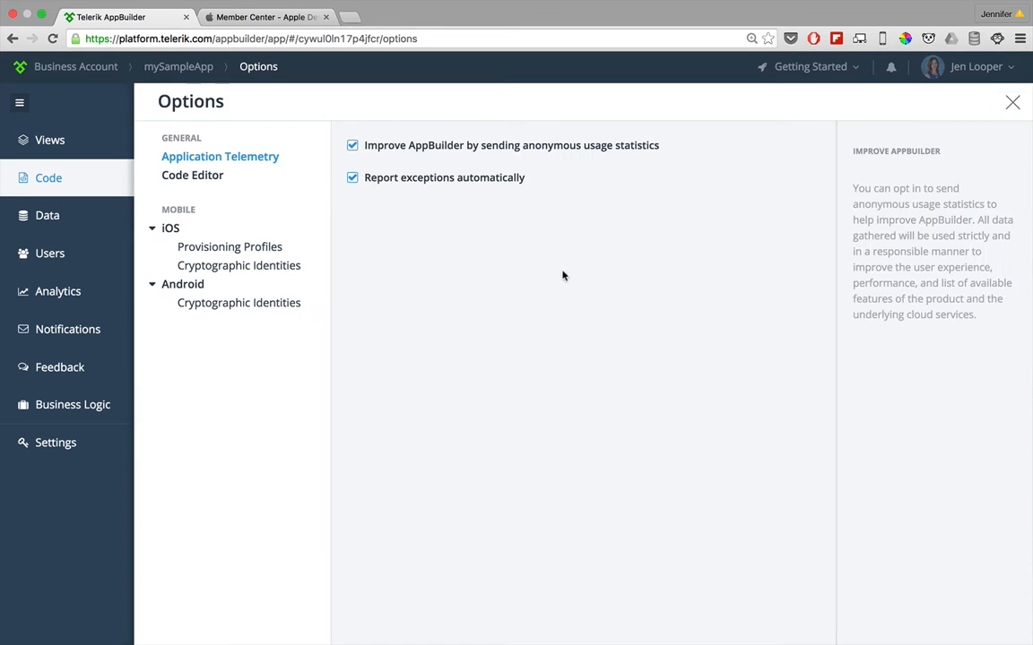
left_click(263, 271)
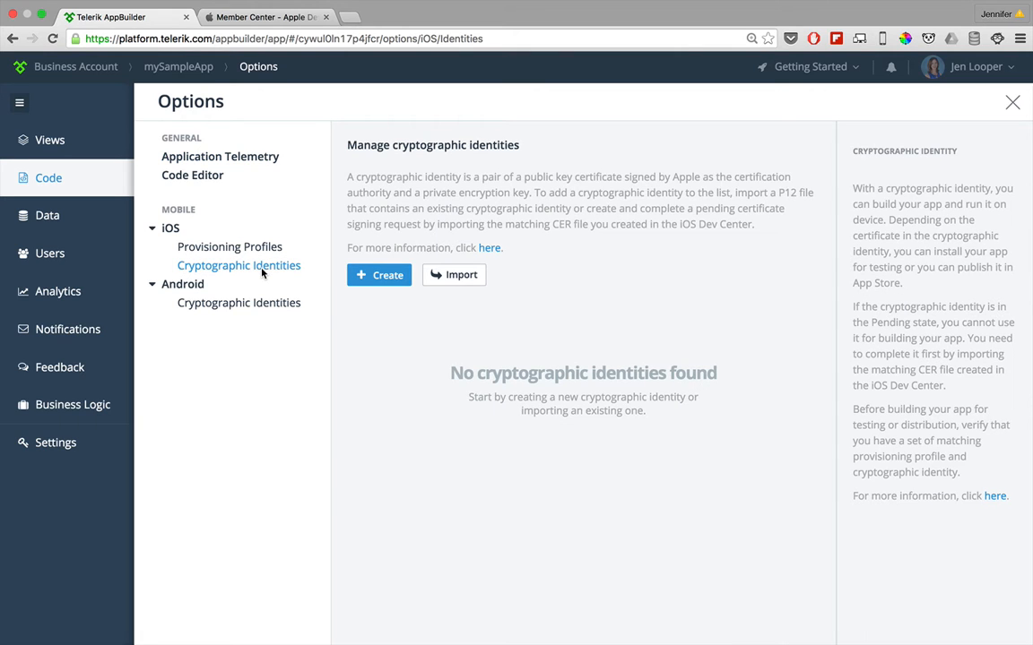
Step: Create a certificate signing request with the prefilled name and email and United States as the country
left_click(368, 275)
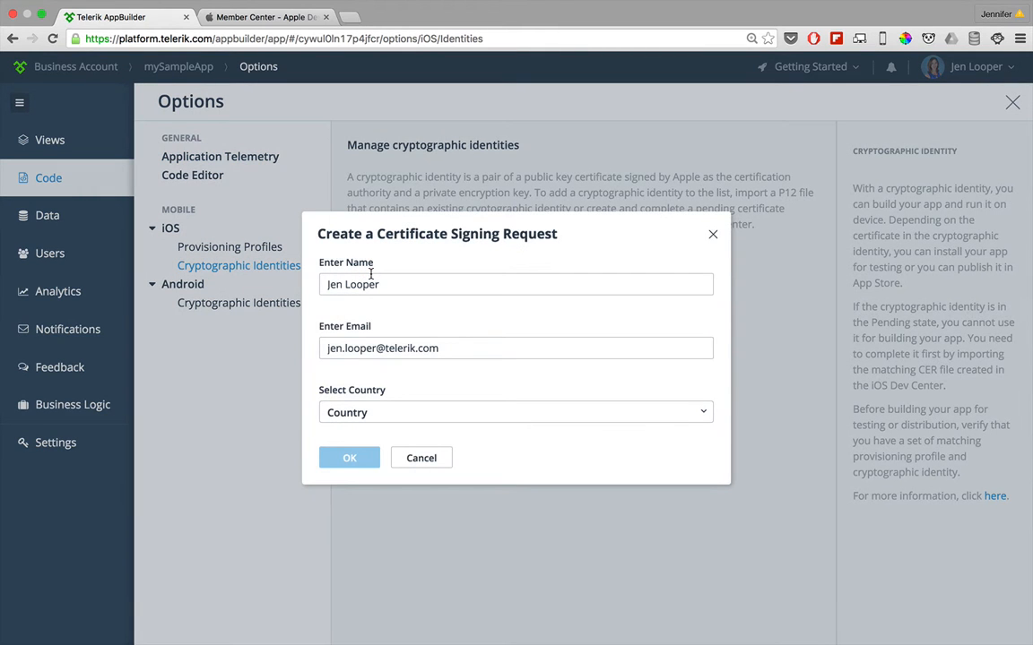
left_click(388, 415)
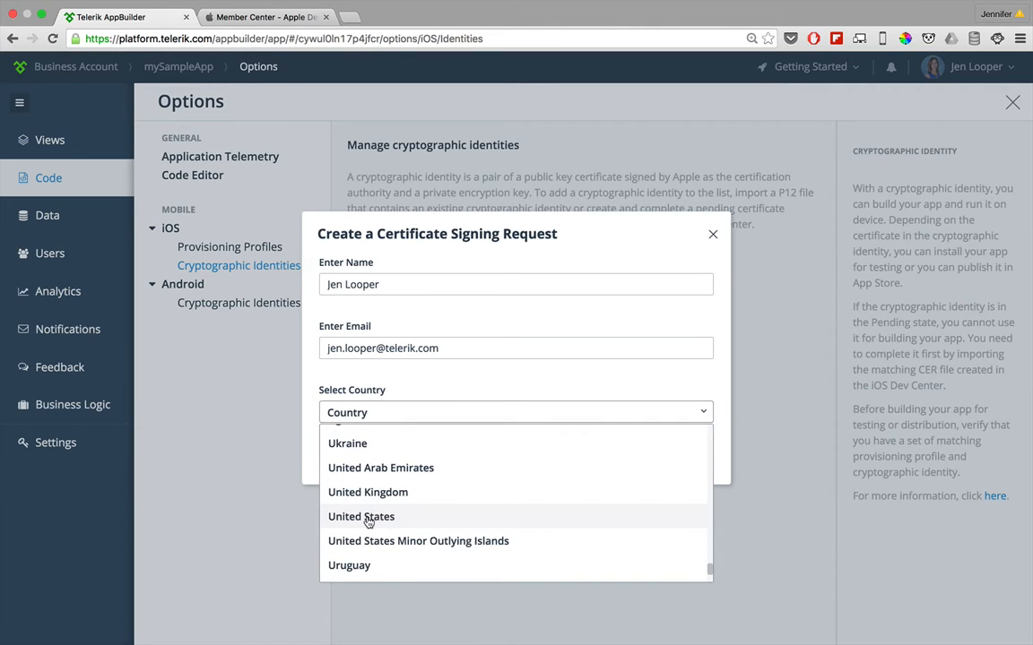
left_click(369, 522)
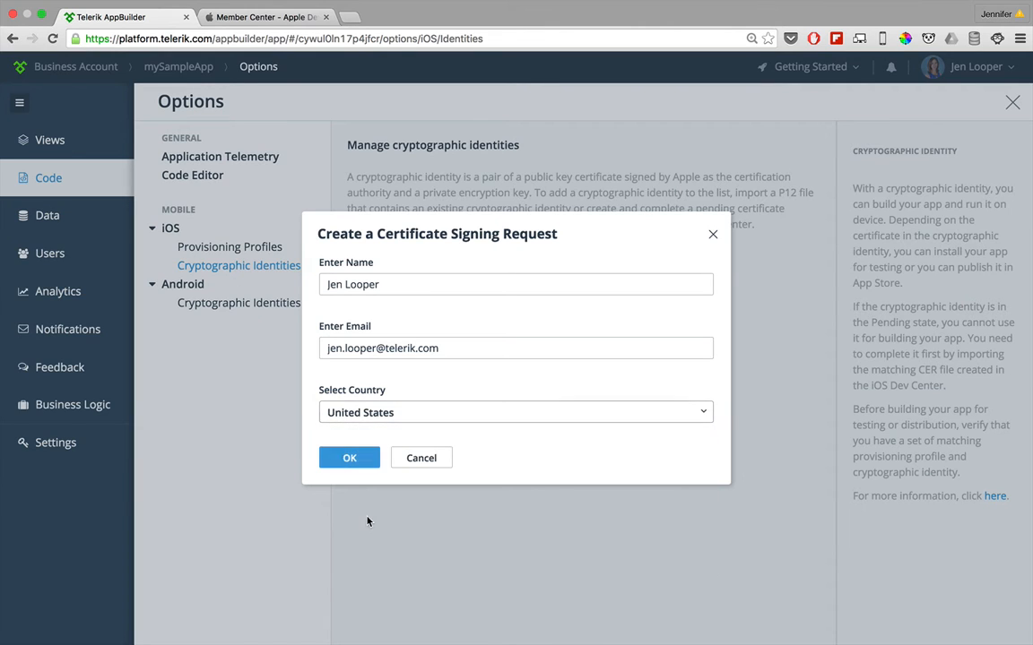
left_click(348, 459)
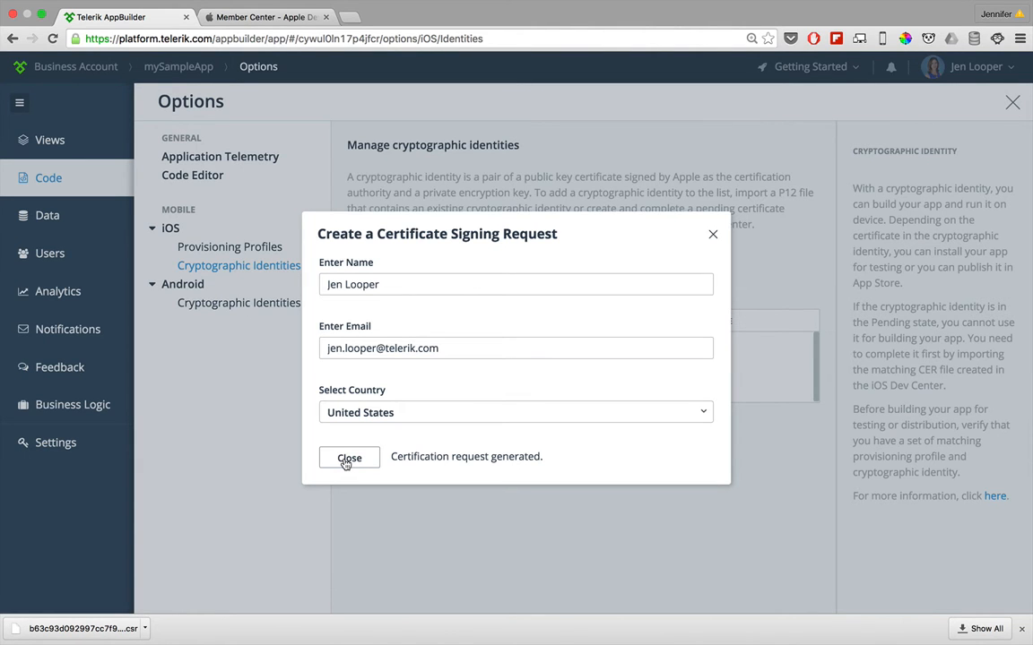
left_click(349, 458)
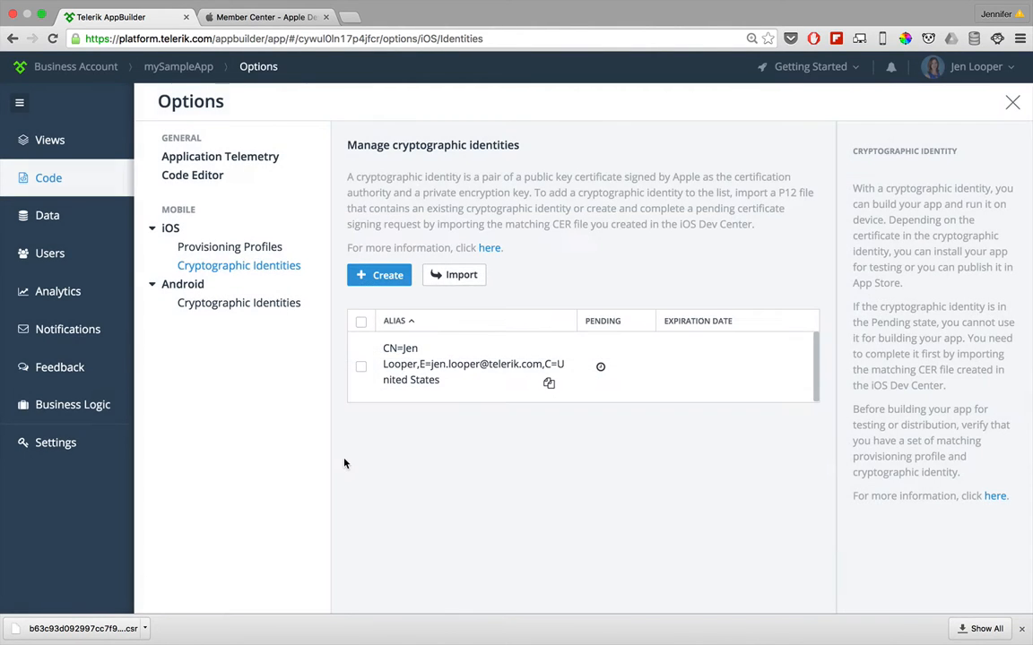
Step: Switch to the Apple Member Center and start a new iOS certificate of the production type App Store and Ad Hoc
left_click(288, 19)
left_click(94, 245)
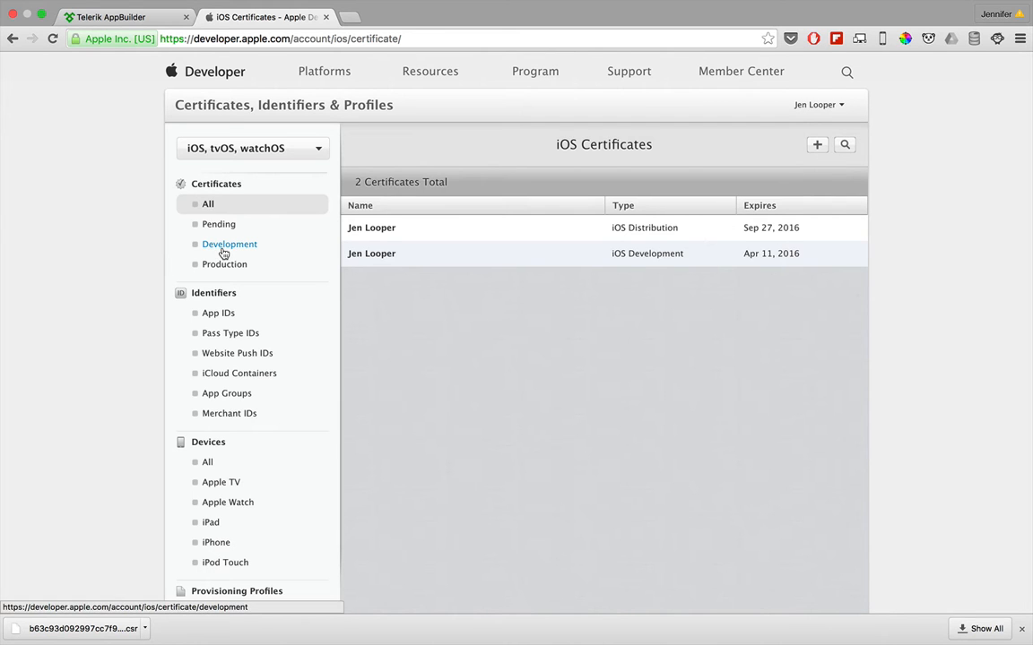
left_click(816, 144)
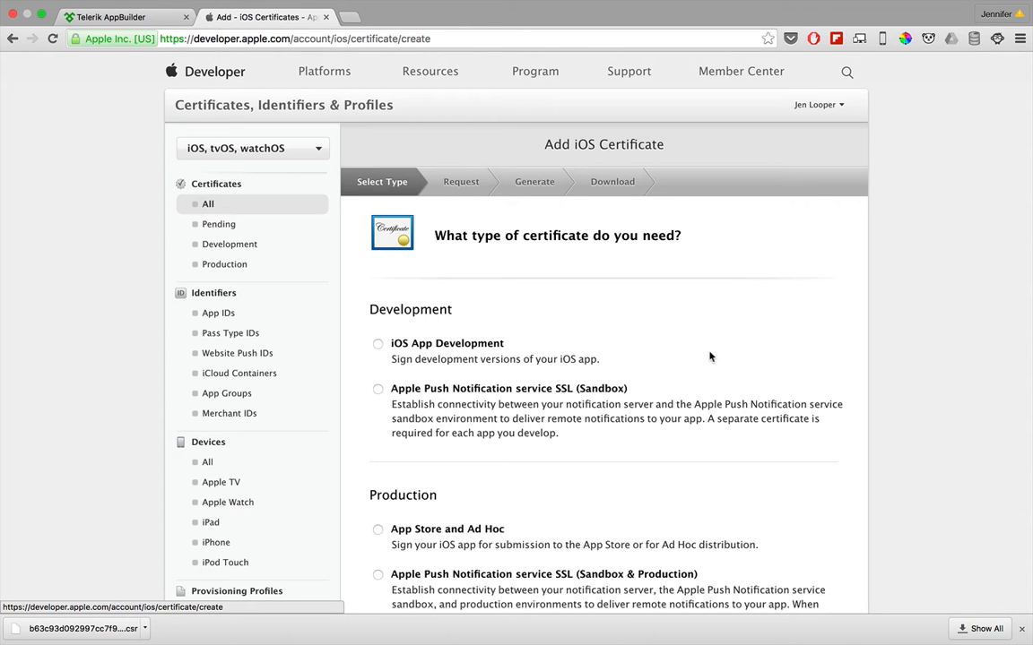
scroll(709, 357, "down", 3)
scroll(708, 359, "down", 2)
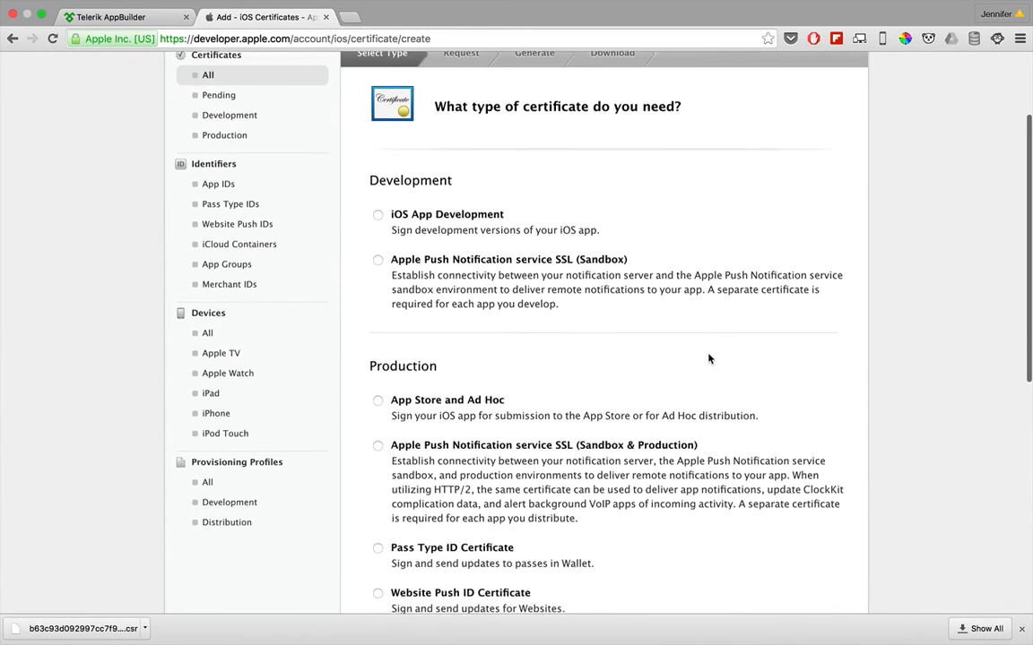
left_click(378, 335)
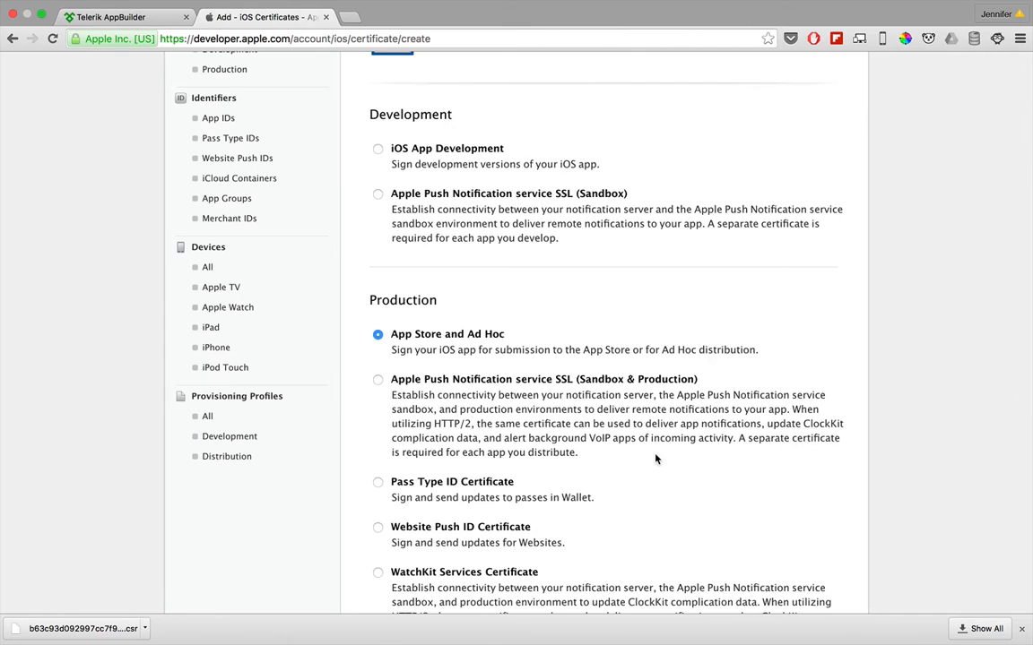
scroll(655, 455, "down", 10)
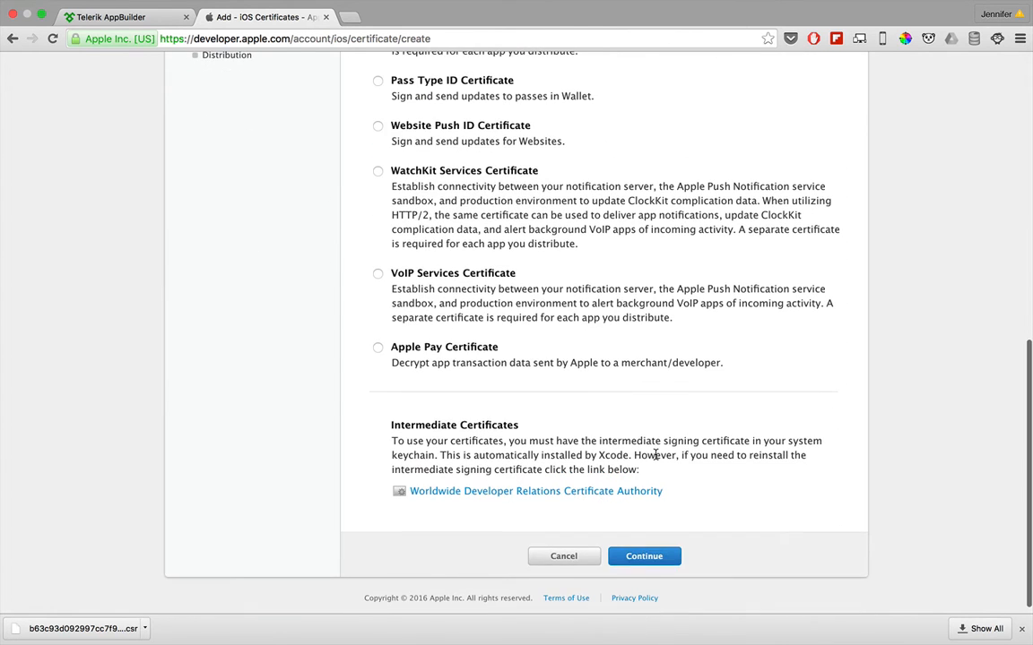
left_click(654, 556)
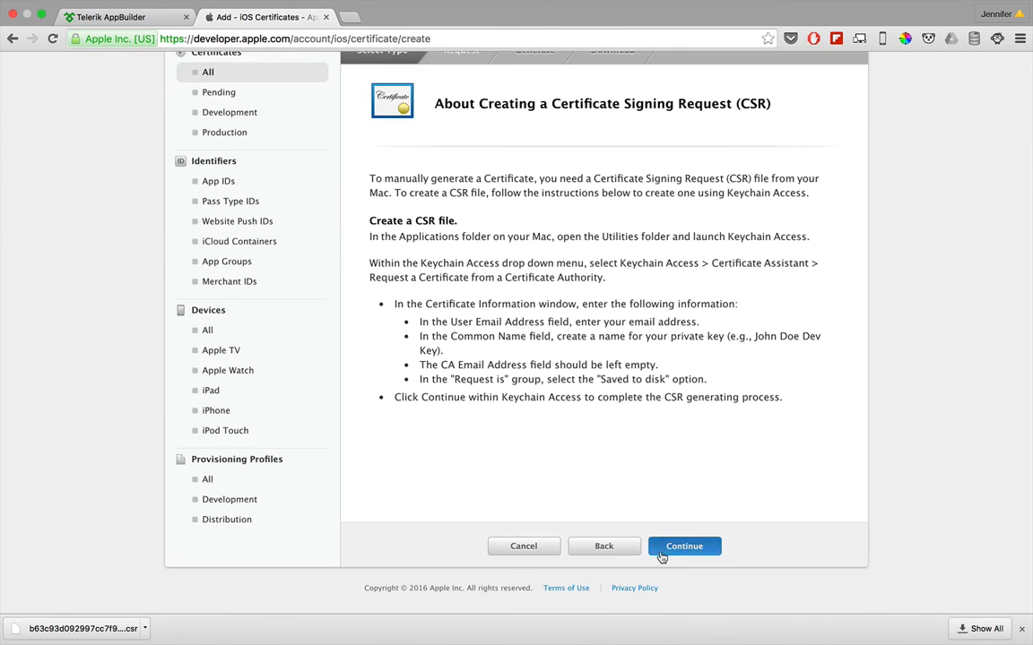
Step: Upload the generated .csr file to create the iOS distribution certificate, and download the certificate
left_click(661, 554)
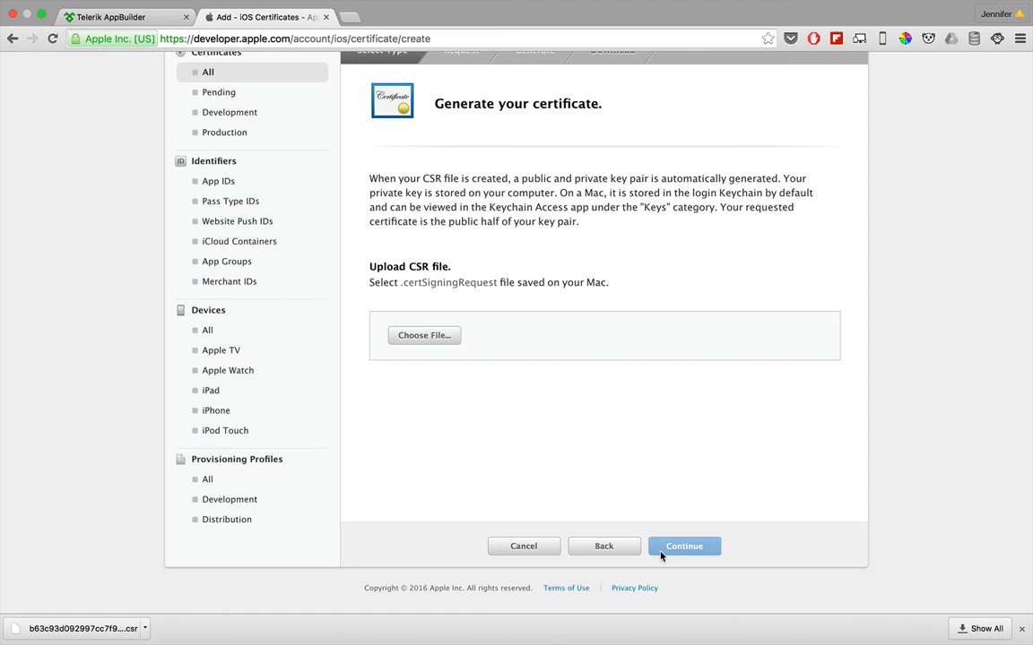
left_click(437, 338)
double_click(444, 221)
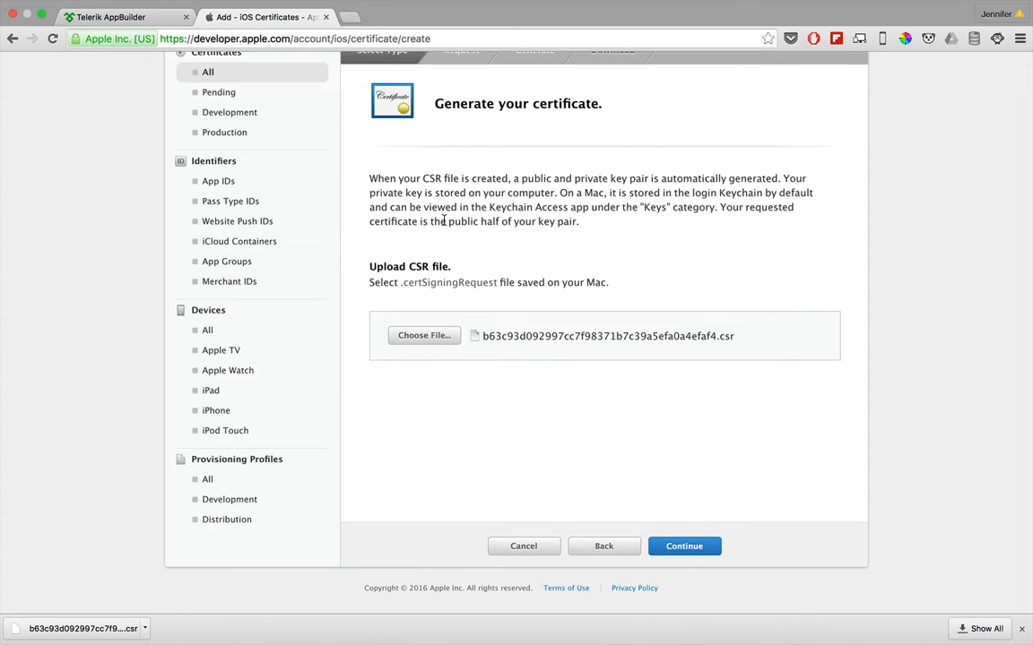
left_click(670, 547)
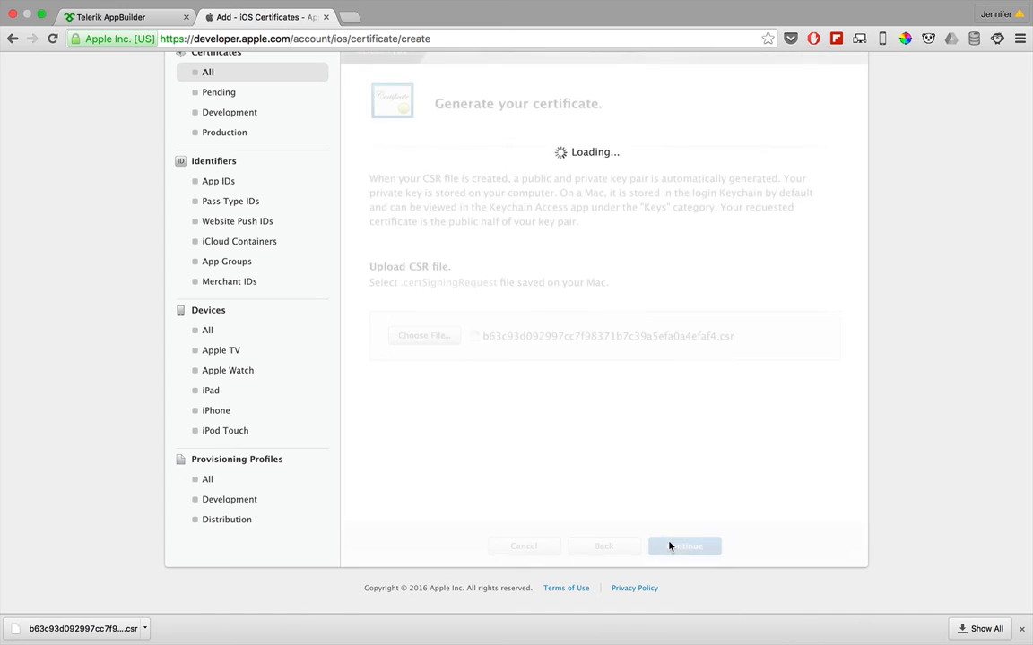
left_click(620, 341)
Step: Switch back to Telerik AppBuilder and import ios_distribution.cer from the Desktop to complete the pending cryptographic identity
left_click(130, 18)
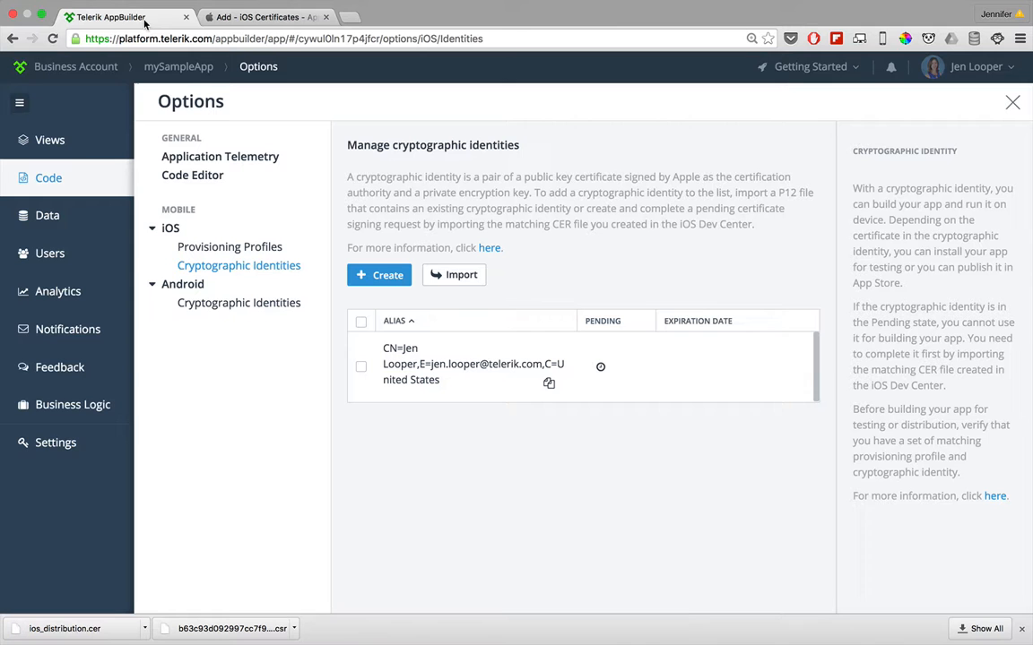
left_click(442, 276)
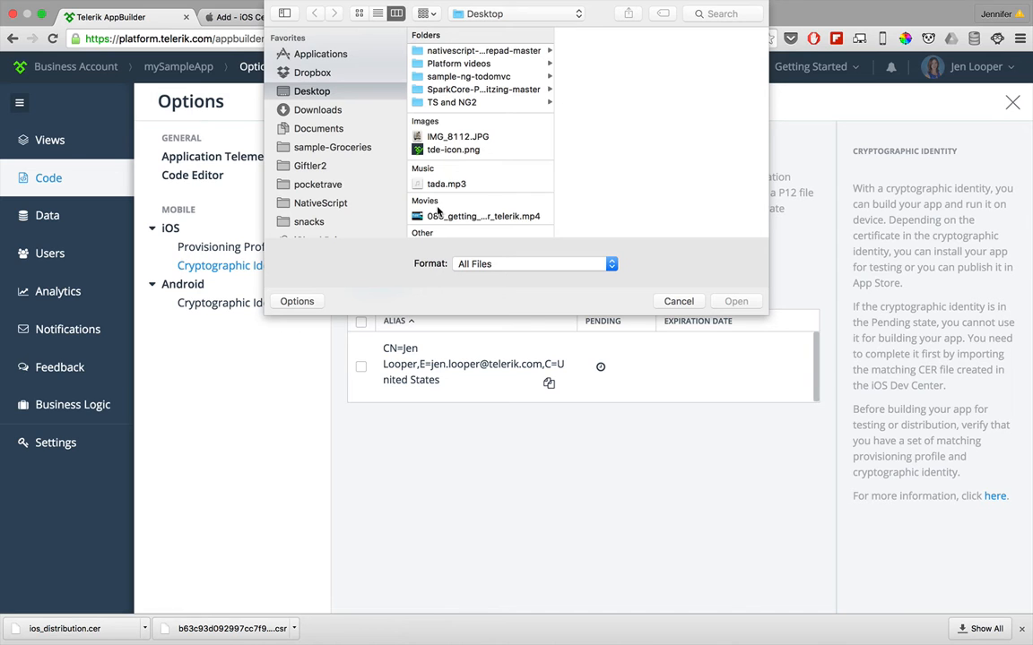
scroll(438, 209, "down", 3)
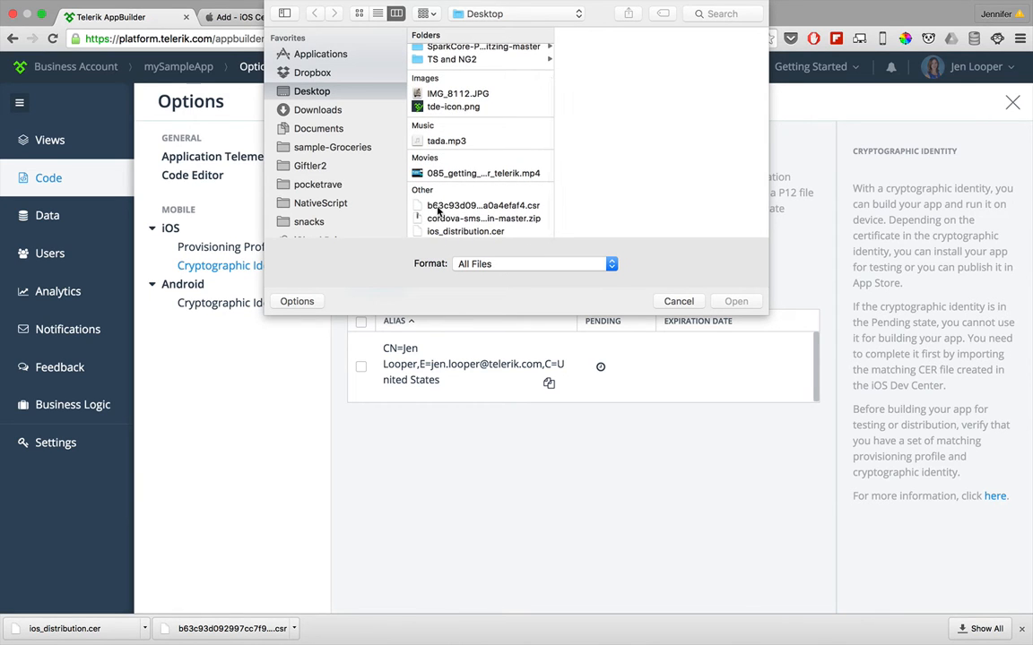
left_click(436, 232)
double_click(437, 231)
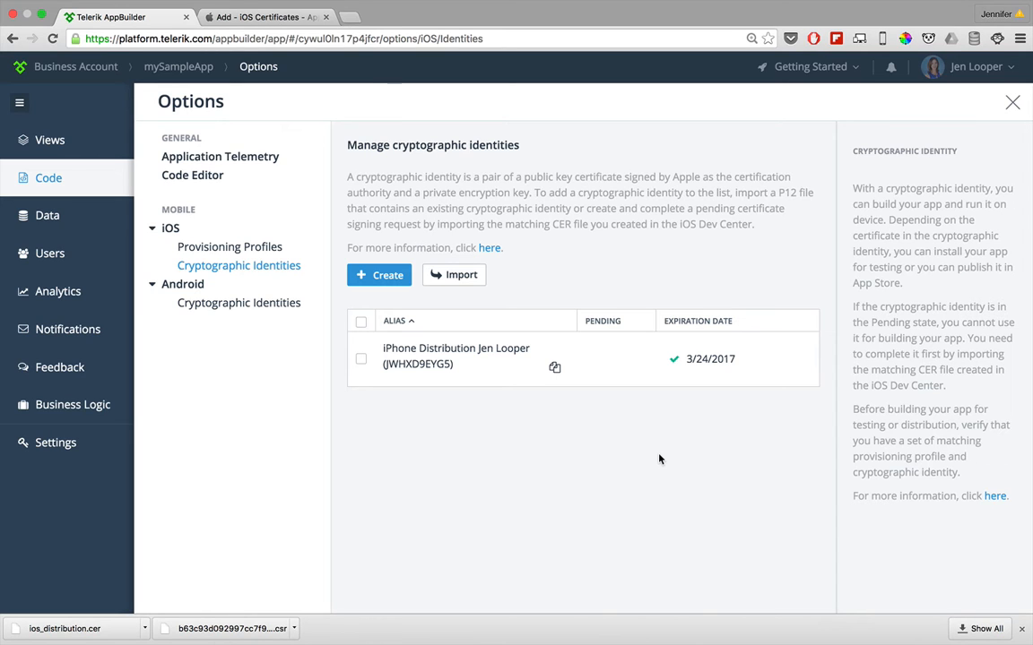
Step: Switch to the Apple developer site and start adding a new iOS provisioning profile
left_click(287, 17)
left_click(199, 479)
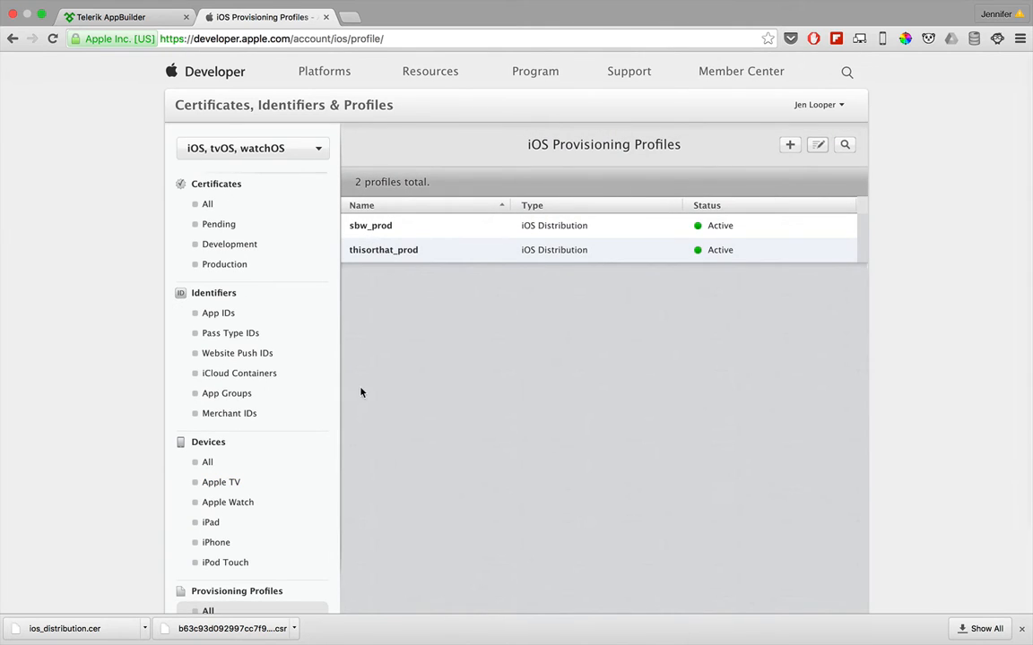
left_click(789, 144)
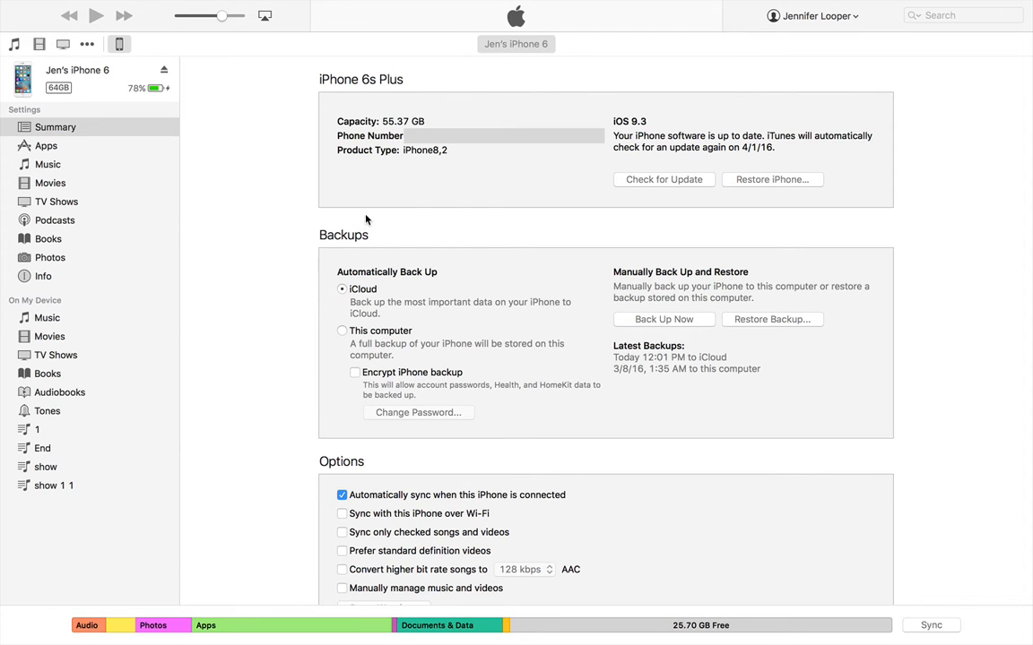
Step: In iTunes, cycle through the connected iPhone's identifiers on its summary page to look up the device details
left_click(414, 154)
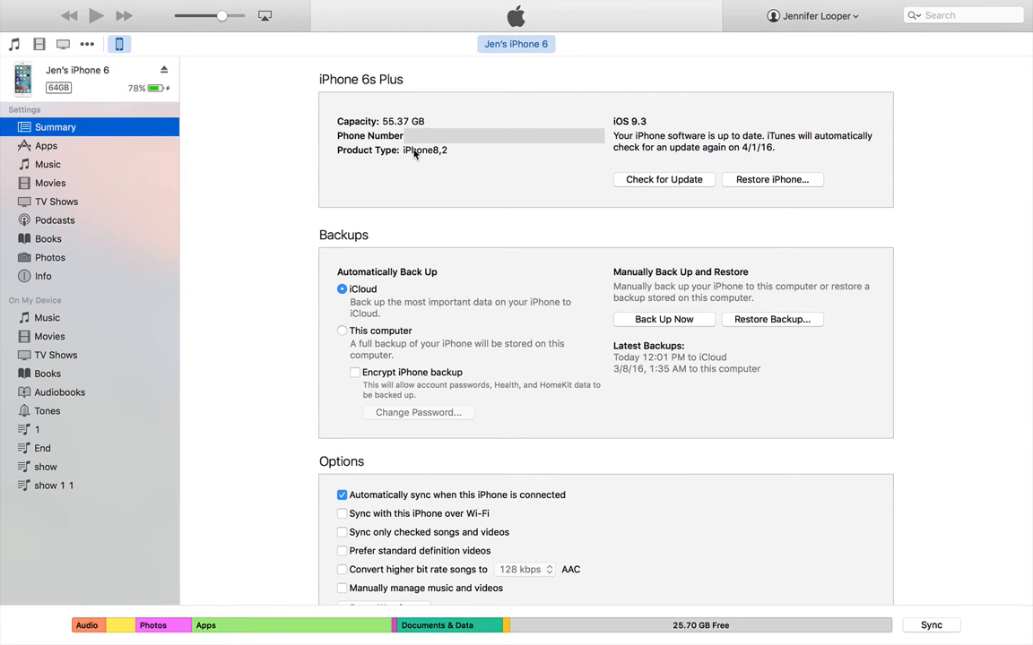
left_click(414, 155)
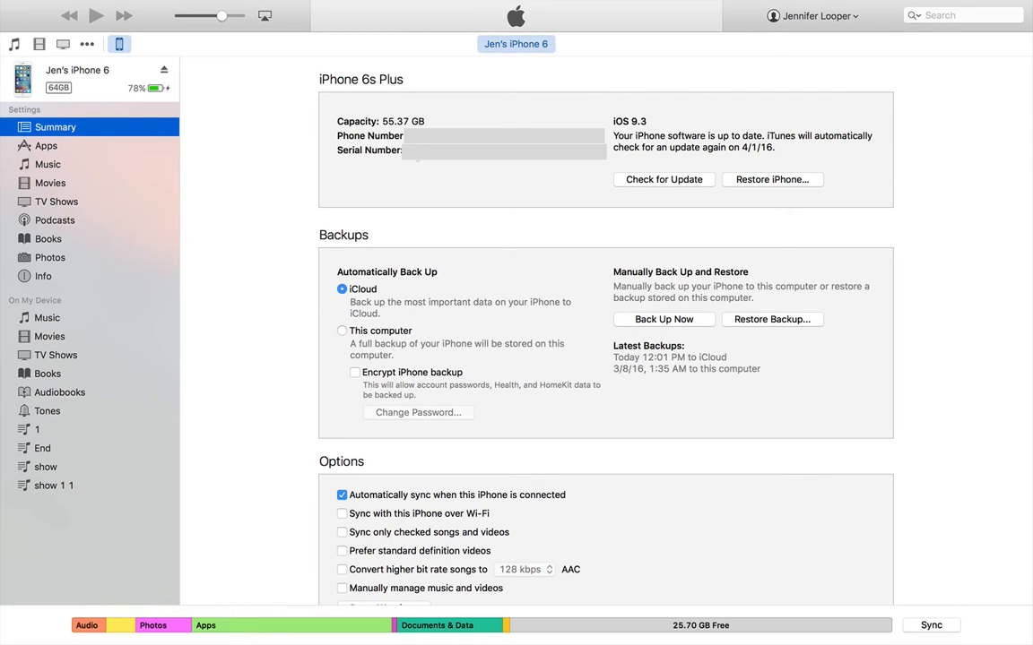
left_click(416, 154)
left_click(416, 151)
left_click(416, 151)
left_click(416, 151)
left_click(416, 153)
left_click(416, 153)
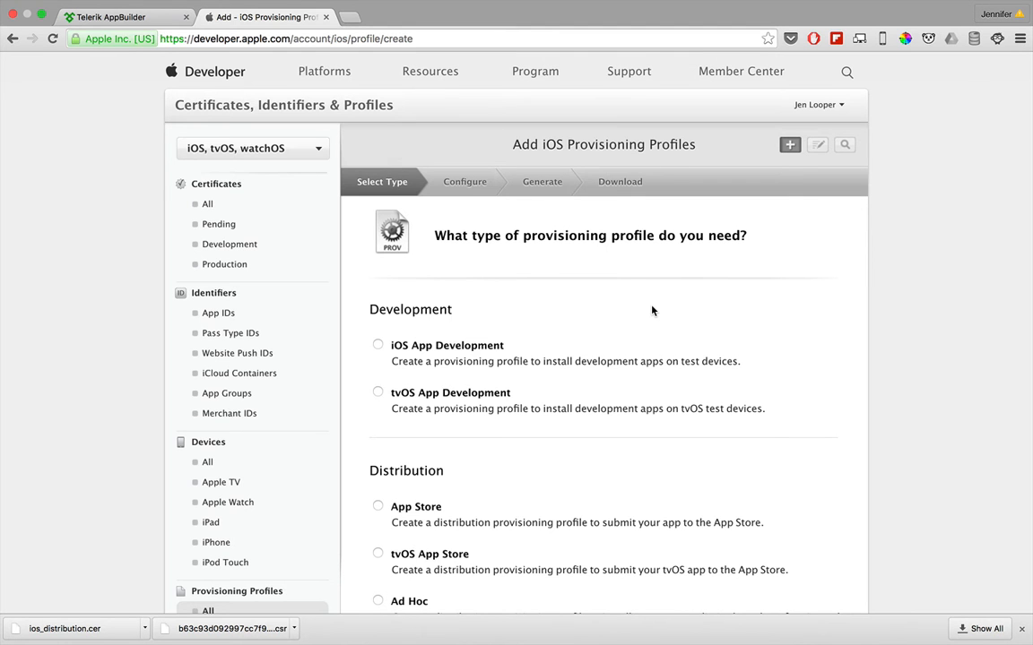
Step: Set the new provisioning profile's type to Ad Hoc distribution and its App ID to Xcode: Wildcard AppID
scroll(653, 310, "down", 4)
left_click(379, 428)
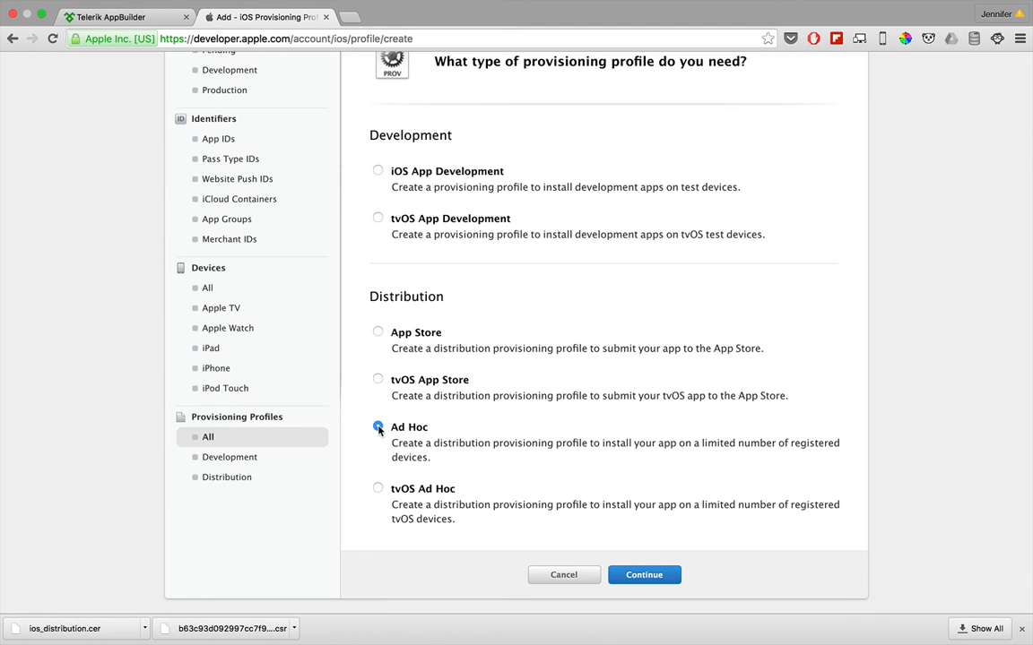
left_click(629, 578)
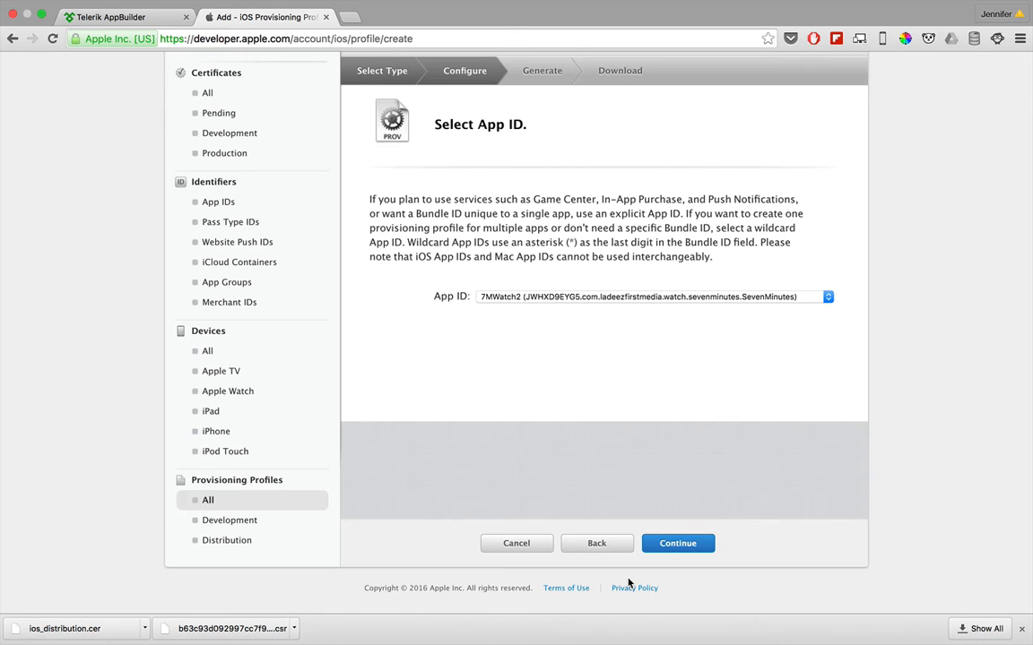
left_click(529, 299)
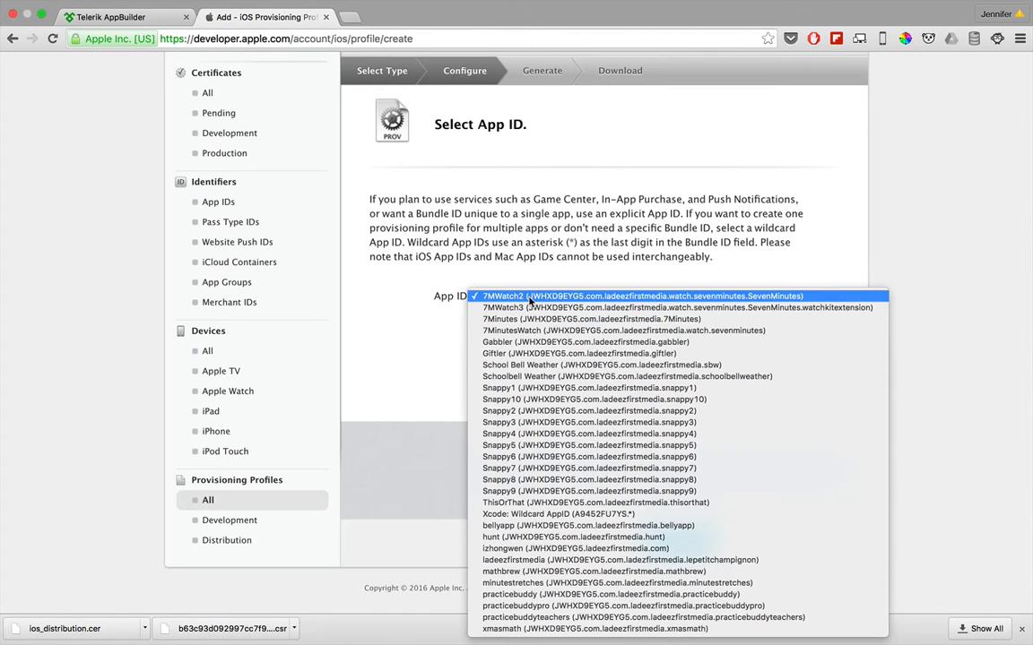
left_click(535, 514)
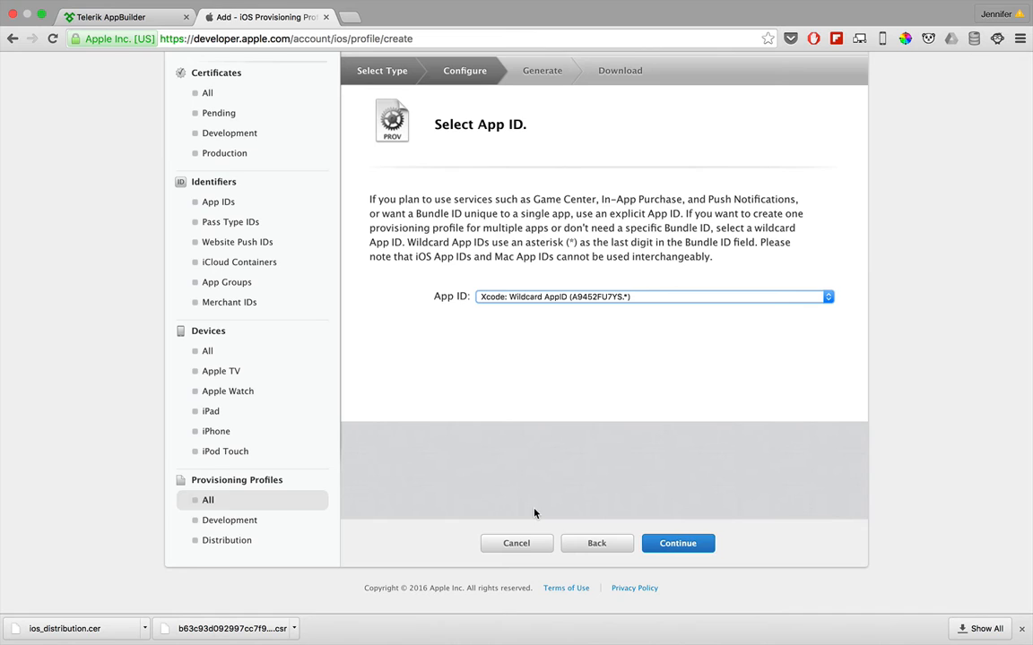
left_click(678, 544)
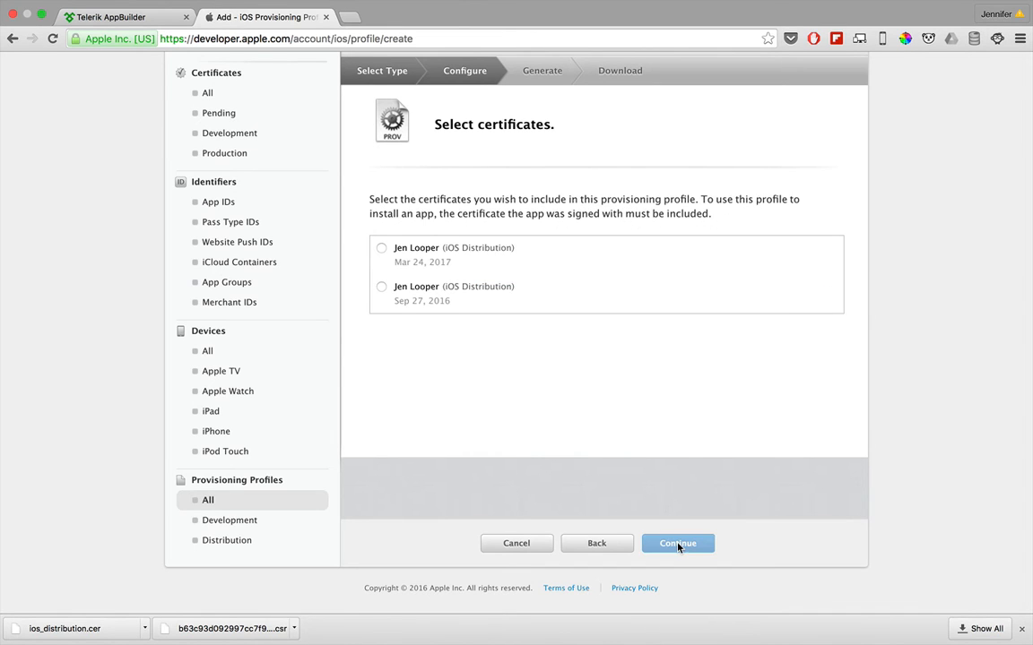
Step: Include the iOS Distribution certificate dated Mar 24, 2017 and the iPhone 6+ device in the provisioning profile
left_click(382, 250)
left_click(661, 552)
left_click(383, 273)
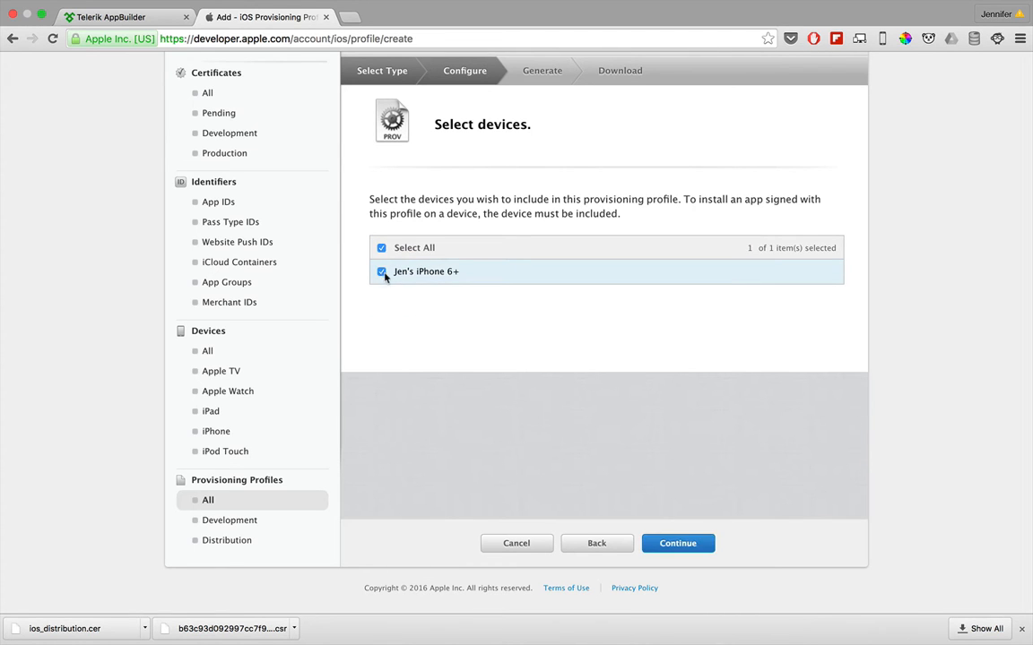
Step: Name the provisioning profile wilcard_provisioning, generate it and download the file
left_click(669, 544)
type("wilcar")
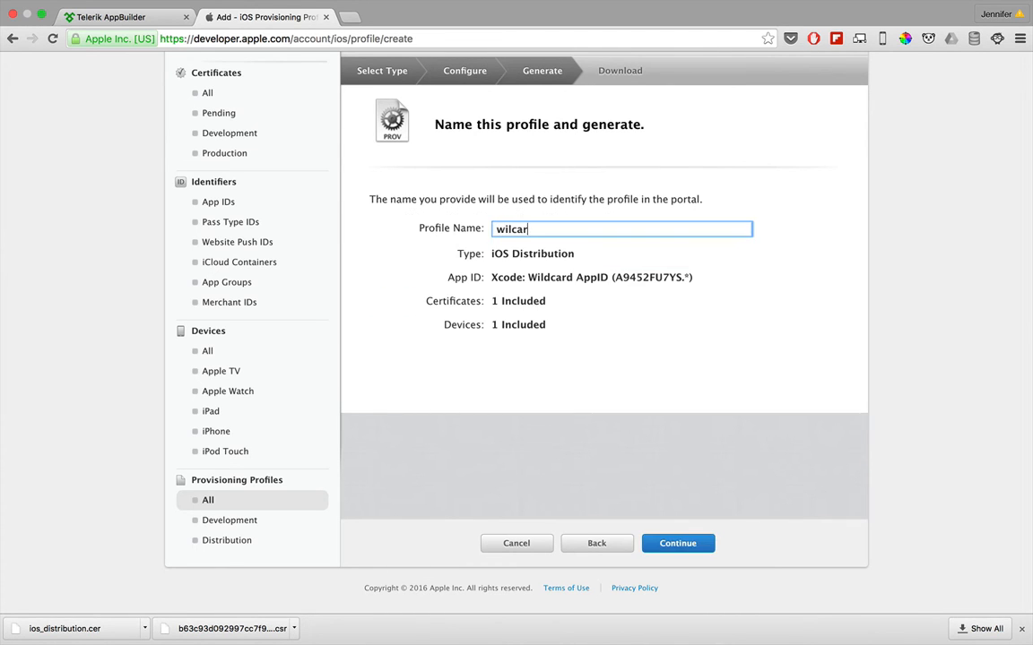
type("d_provisioning")
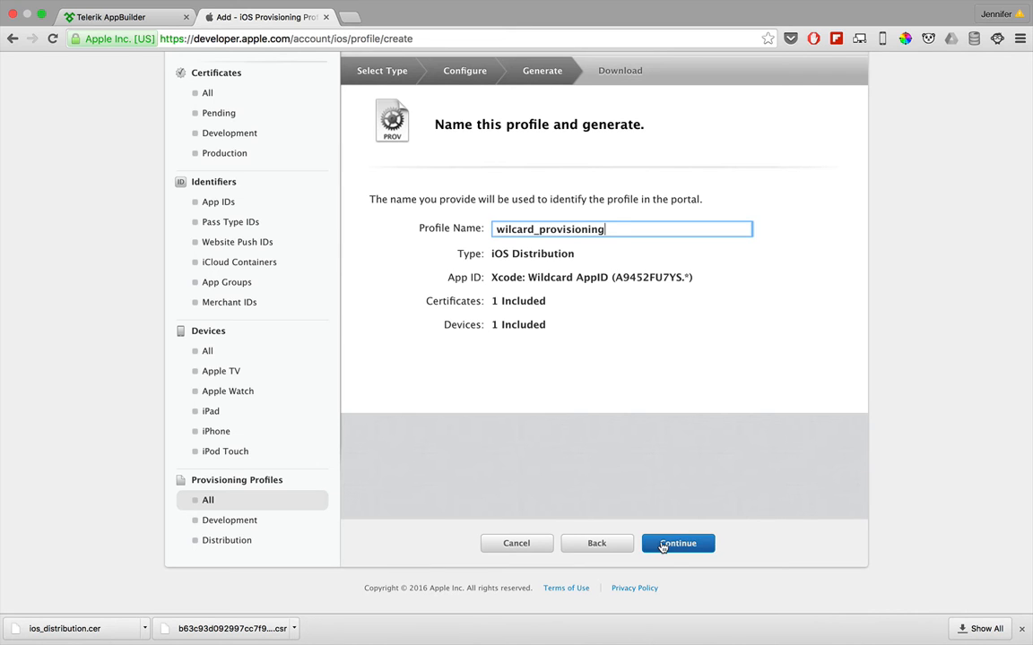
left_click(662, 544)
left_click(627, 344)
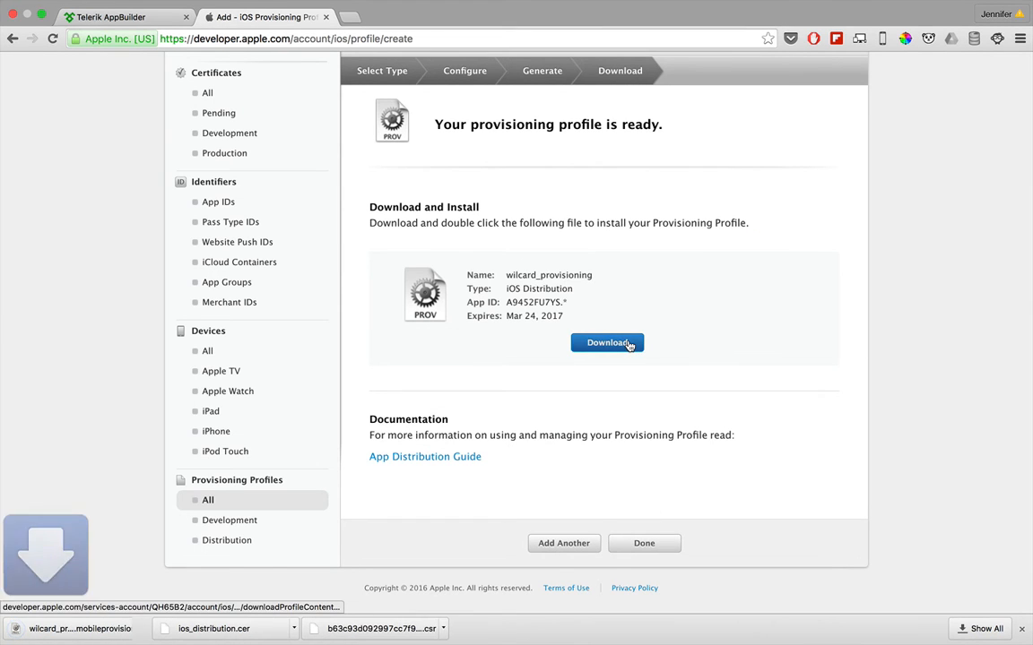
Step: Switch to Telerik AppBuilder, import the wilcard_provisioning mobileprovision file from the Desktop into the iOS provisioning profiles, and close the options
left_click(125, 16)
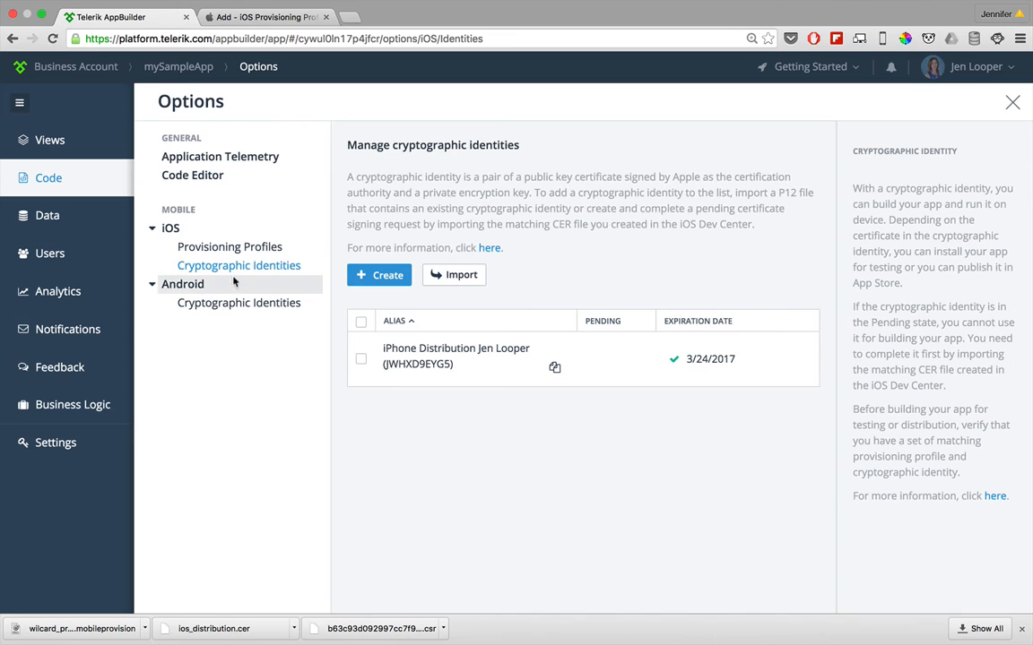
left_click(225, 246)
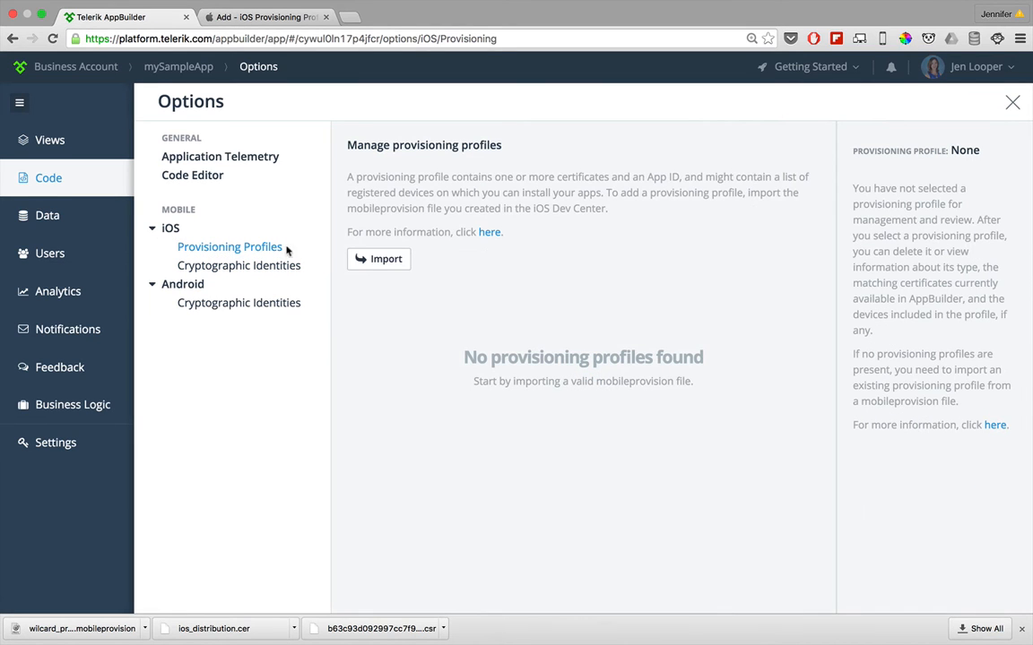
left_click(358, 258)
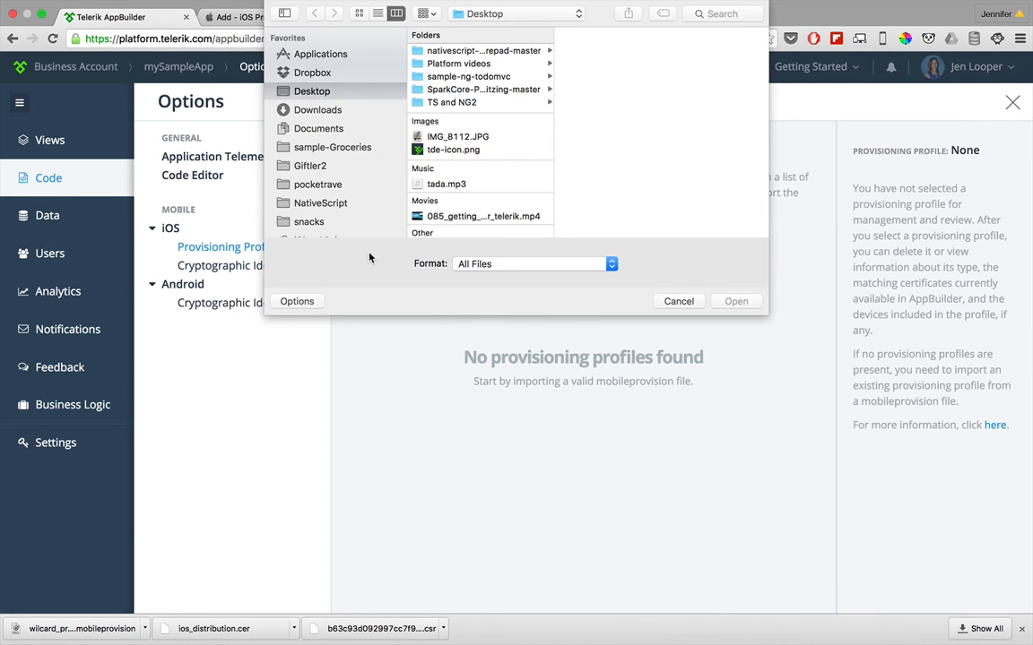
scroll(448, 208, "down", 3)
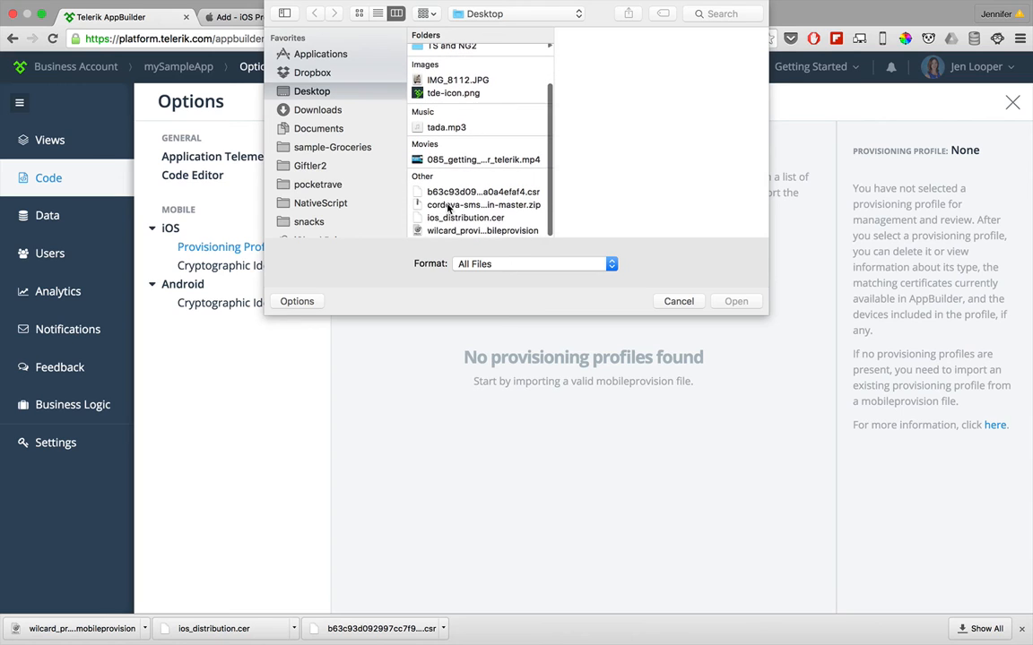
double_click(446, 232)
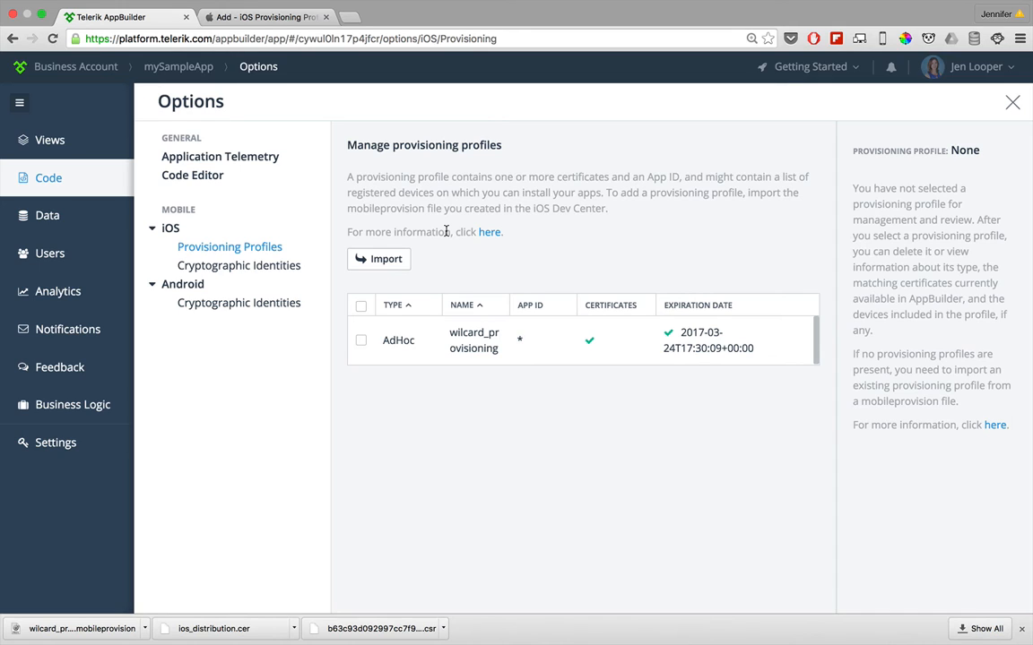
left_click(52, 179)
left_click(1012, 103)
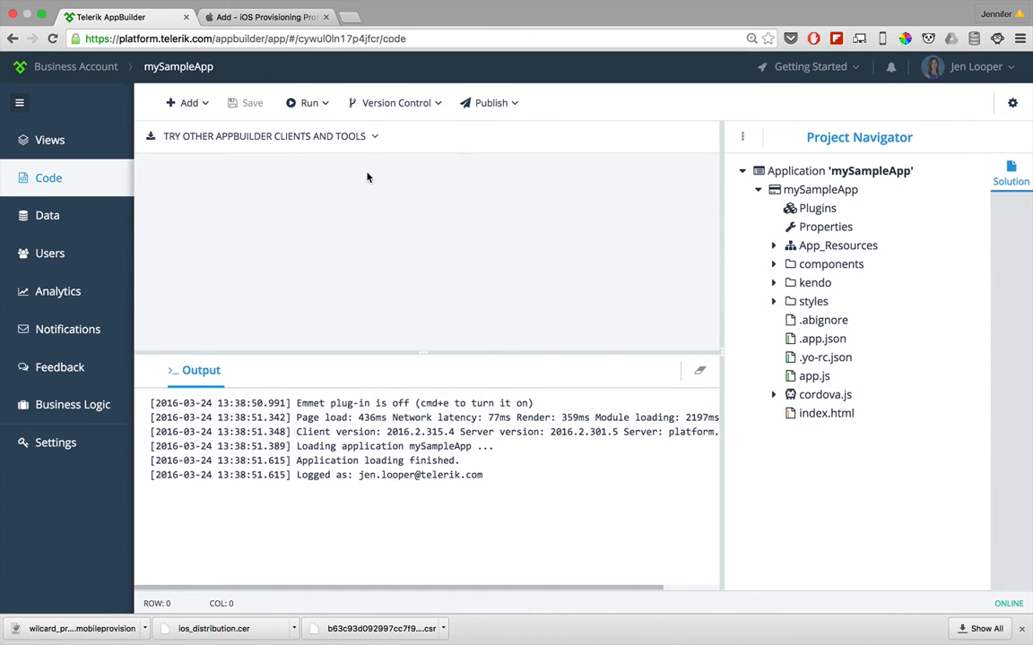
Step: Build mySampleApp as an iOS app package in Debug mode with the AdHoc wilcard_provisioning profile and its iPhone Distribution certificate
left_click(322, 105)
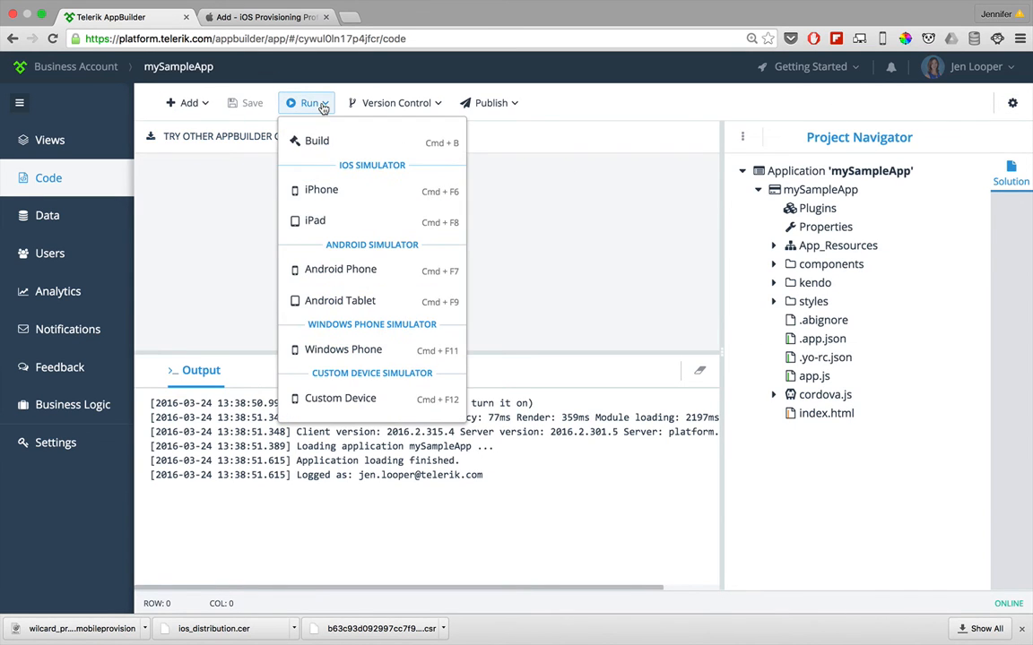
left_click(295, 137)
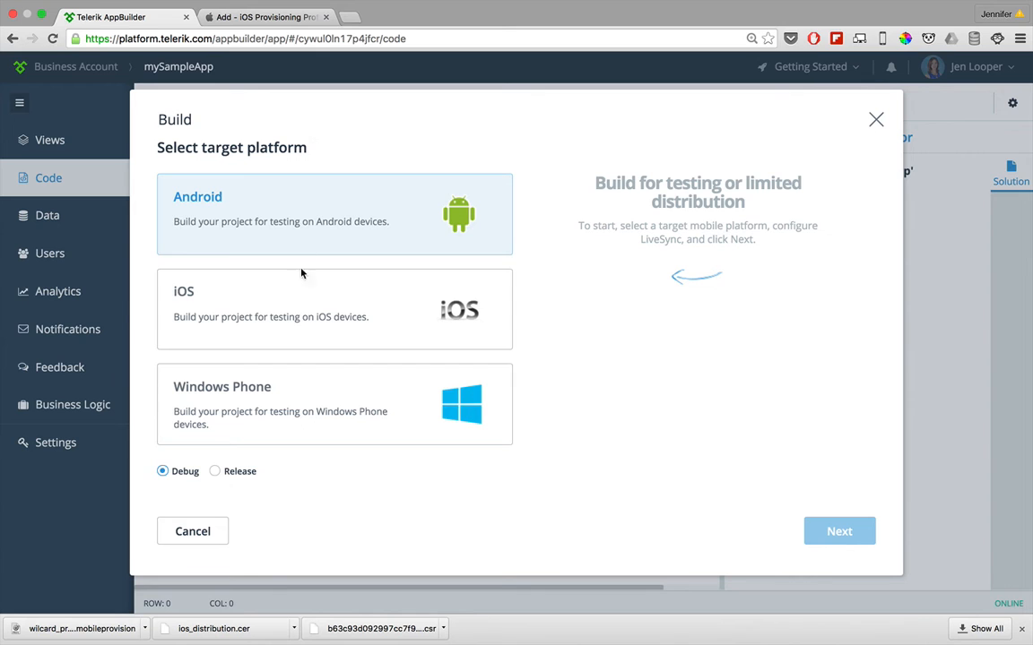
left_click(302, 310)
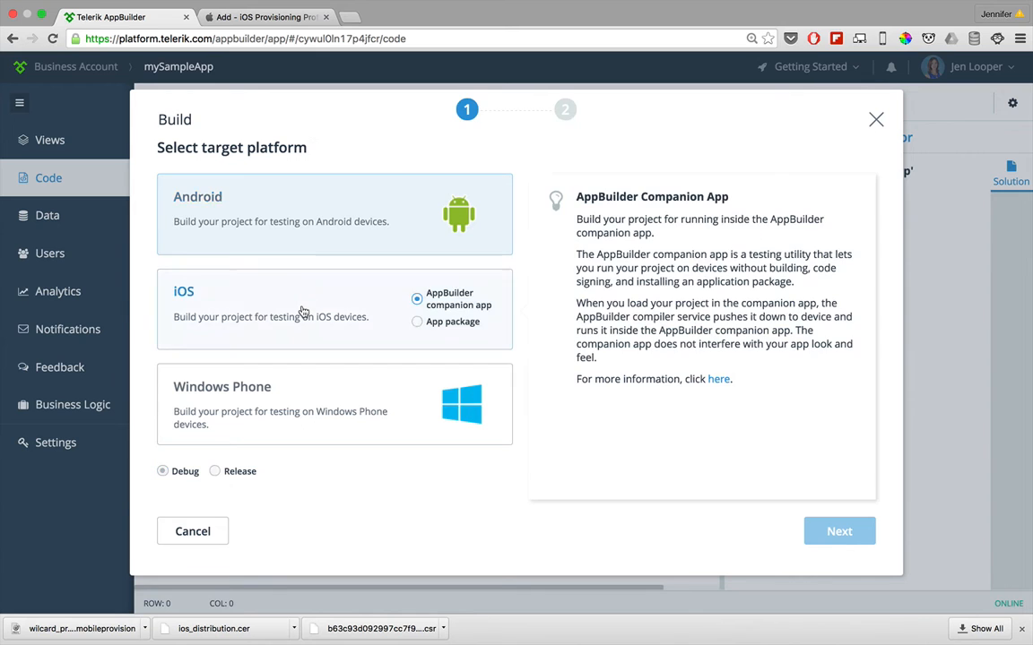
left_click(418, 323)
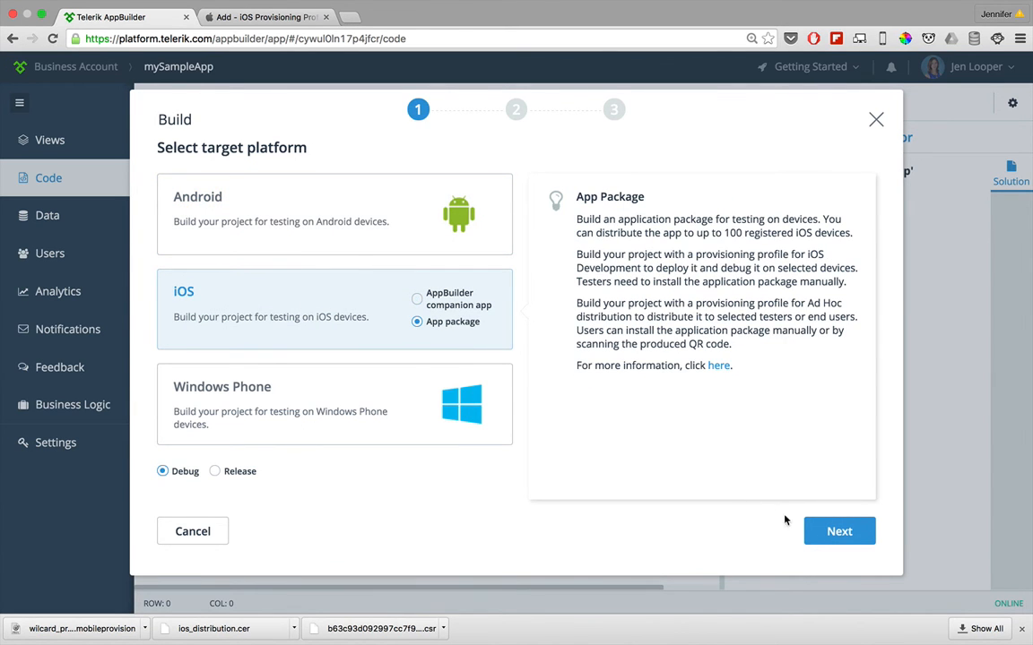
left_click(814, 536)
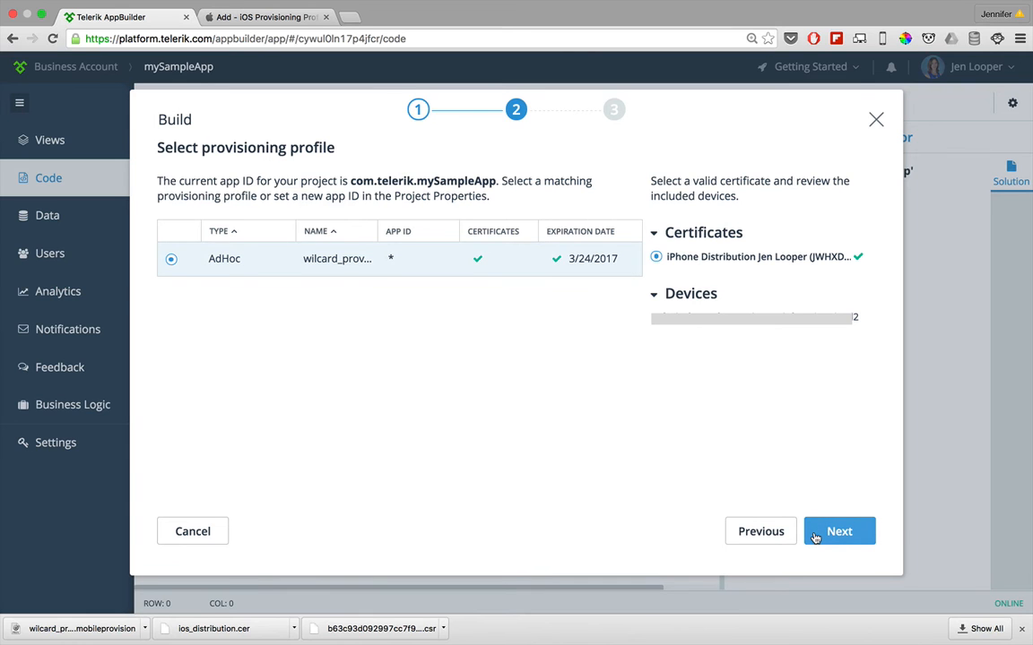
left_click(816, 534)
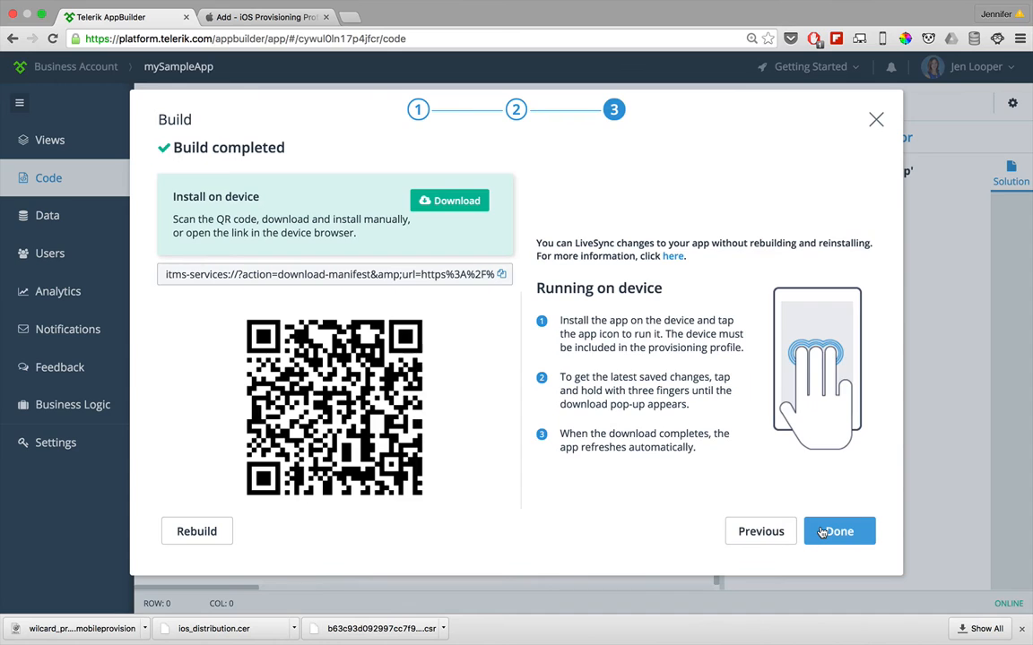
left_click(822, 532)
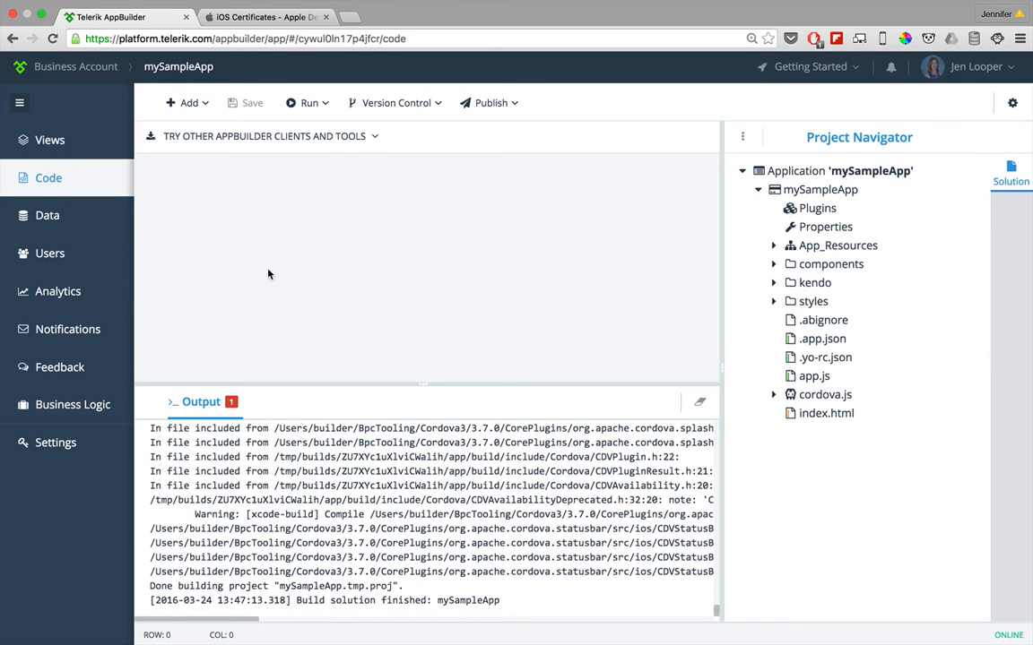
Step: Look up the Application Identifier in the general properties of mySampleApp
left_click(804, 229)
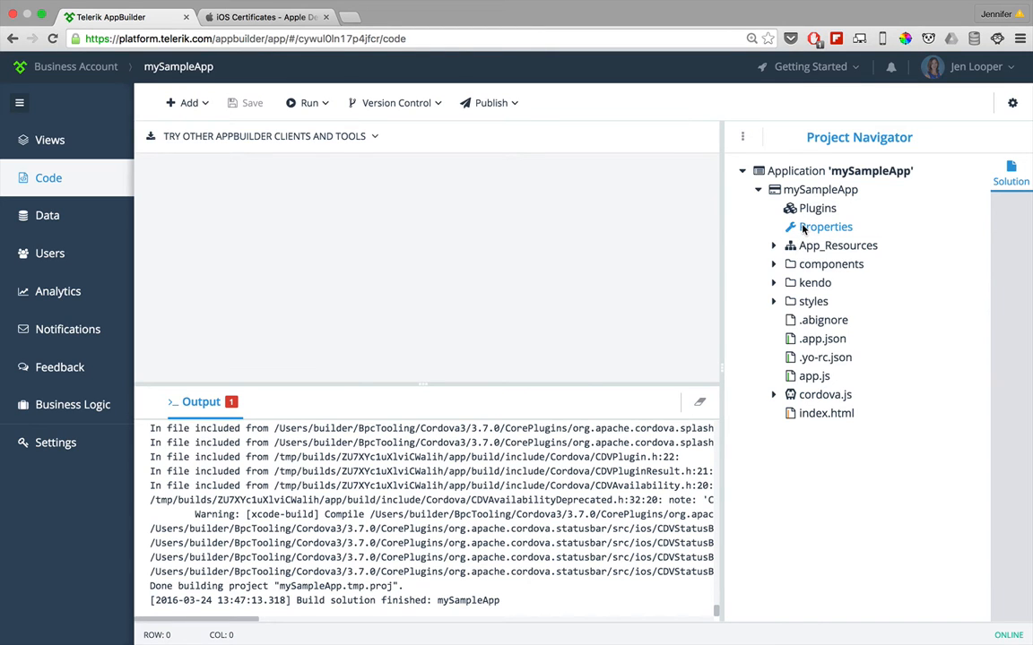
scroll(415, 289, "down", 2)
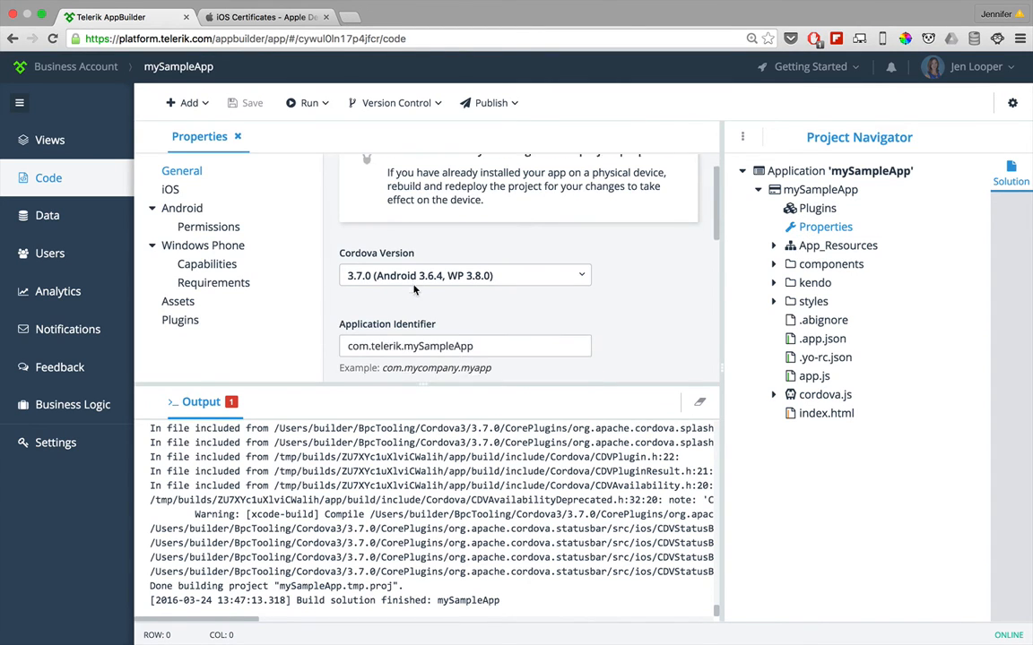
scroll(414, 289, "down", 2)
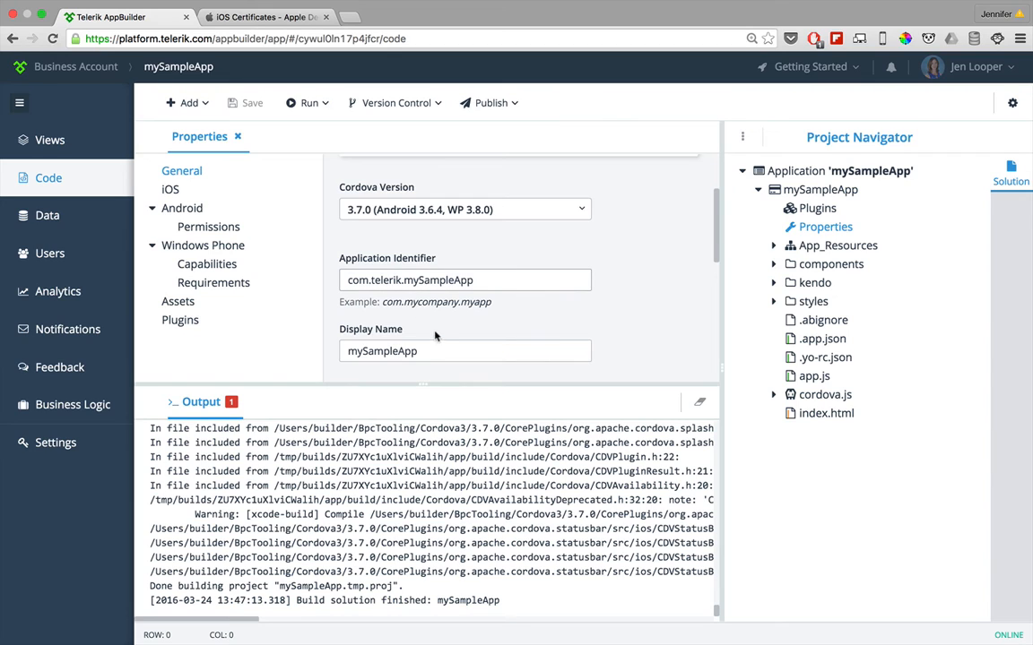
left_click_drag(475, 280, 328, 279)
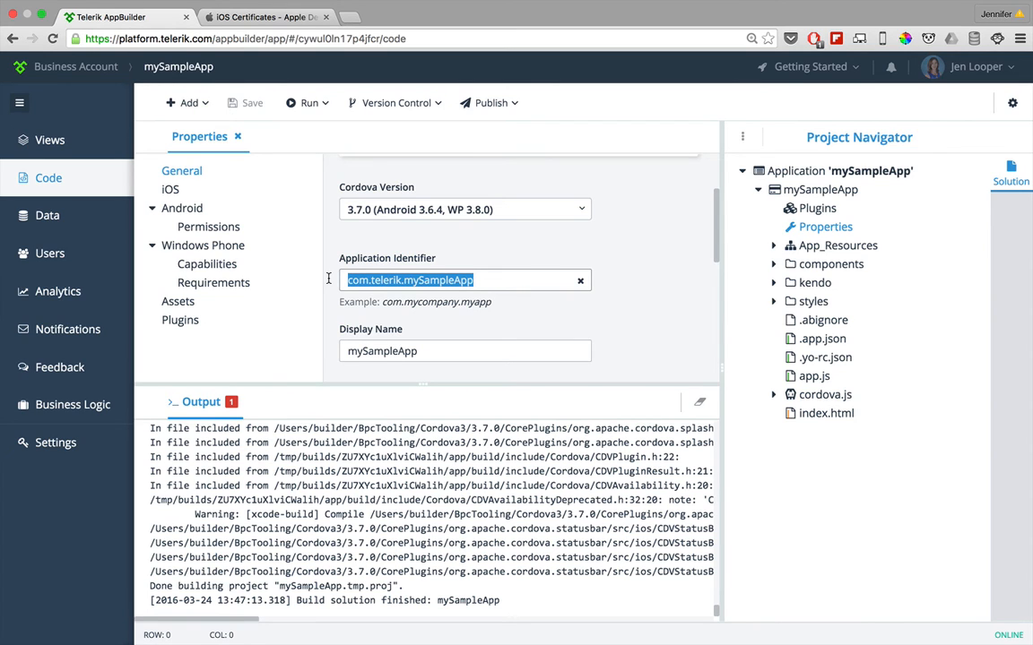
Step: Switch to the App ID registration on the Apple developer site and enter mySampleApp as the App ID's name
key("ctrl+Tab")
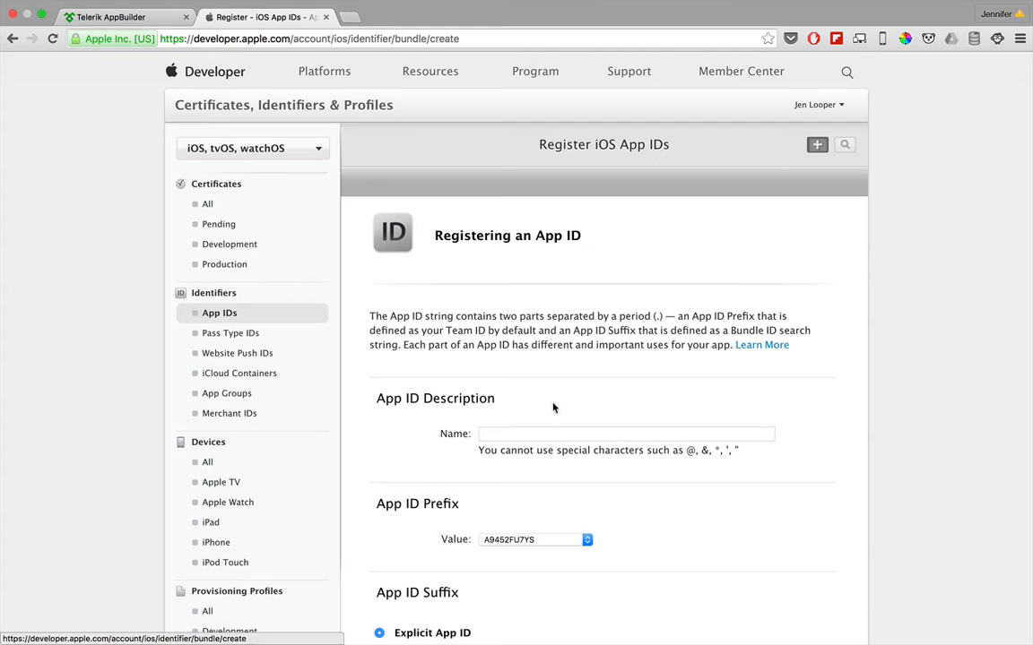
left_click(516, 433)
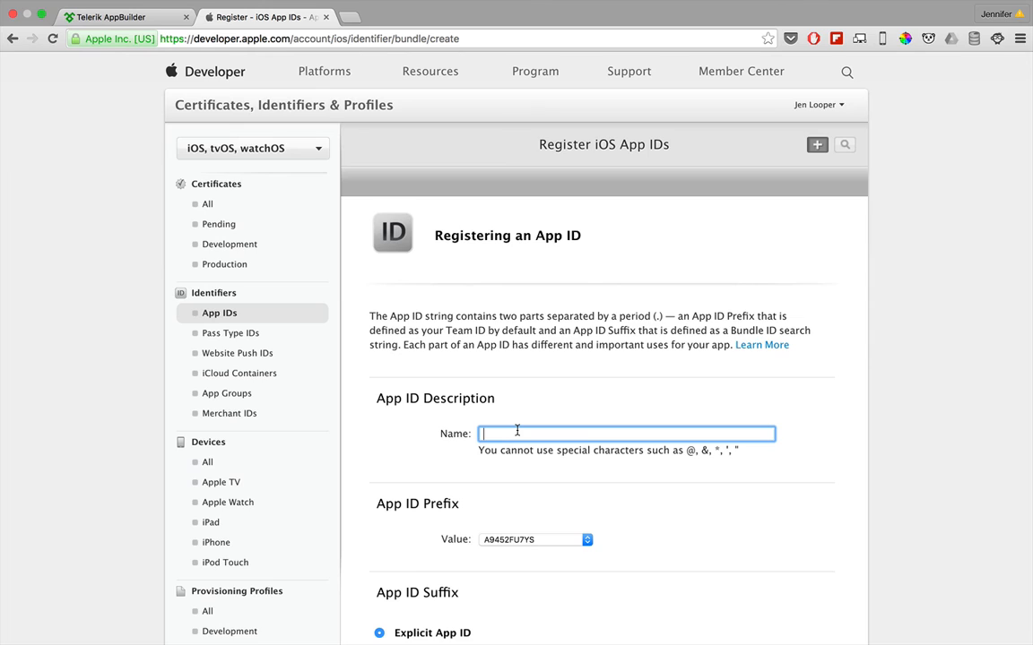
type("mySampleApp")
Step: Set the explicit App ID's Bundle ID to com.telerik.mySampleApp and register the App ID
scroll(523, 481, "down", 1)
scroll(524, 481, "down", 5)
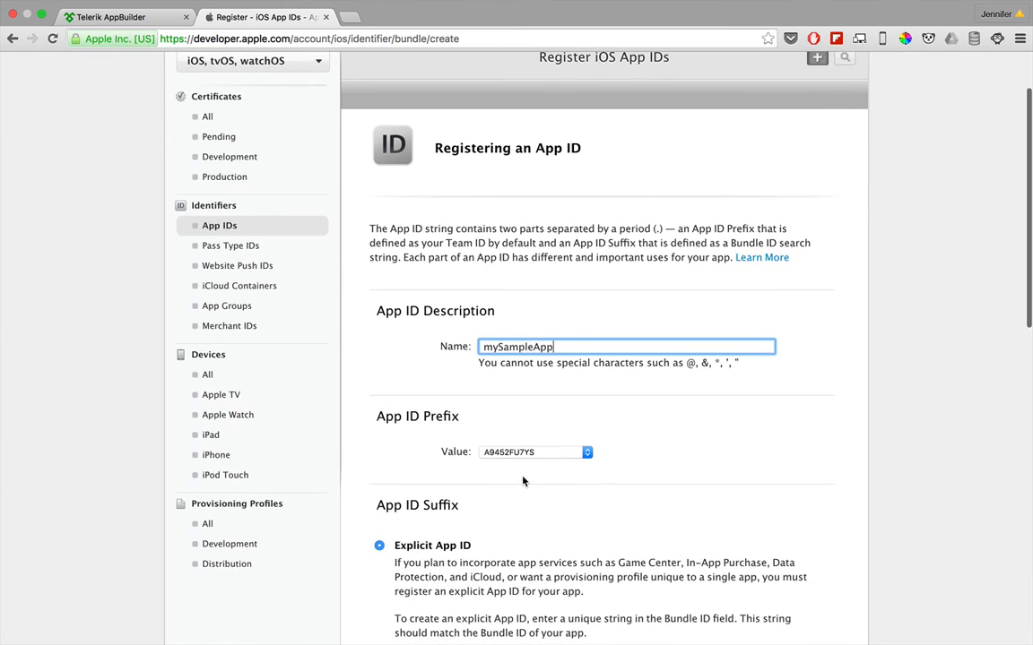
left_click(503, 498)
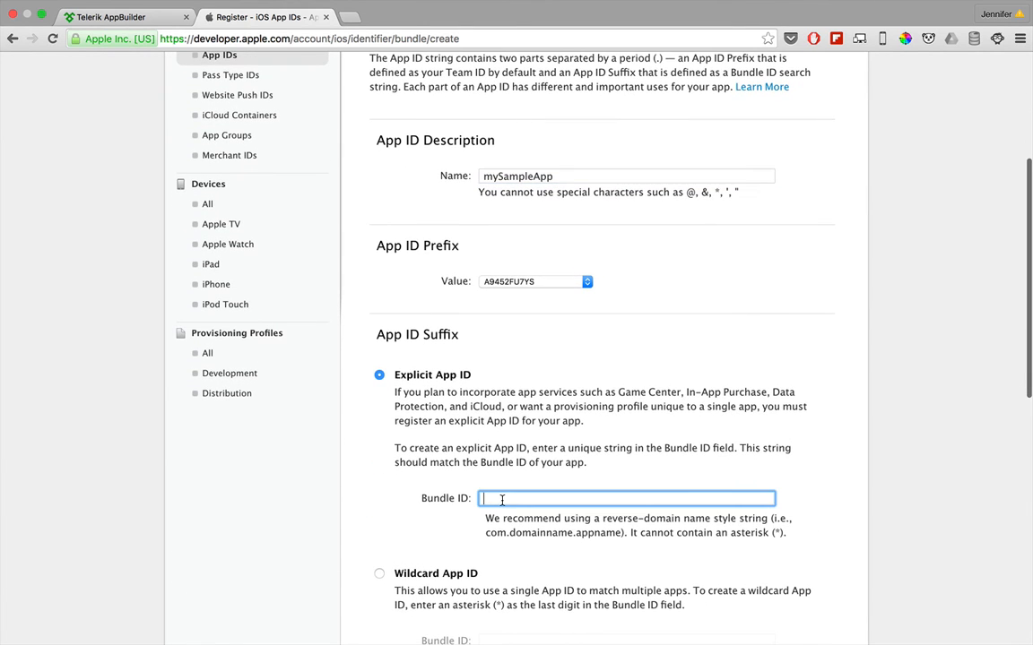
type("com.telerik")
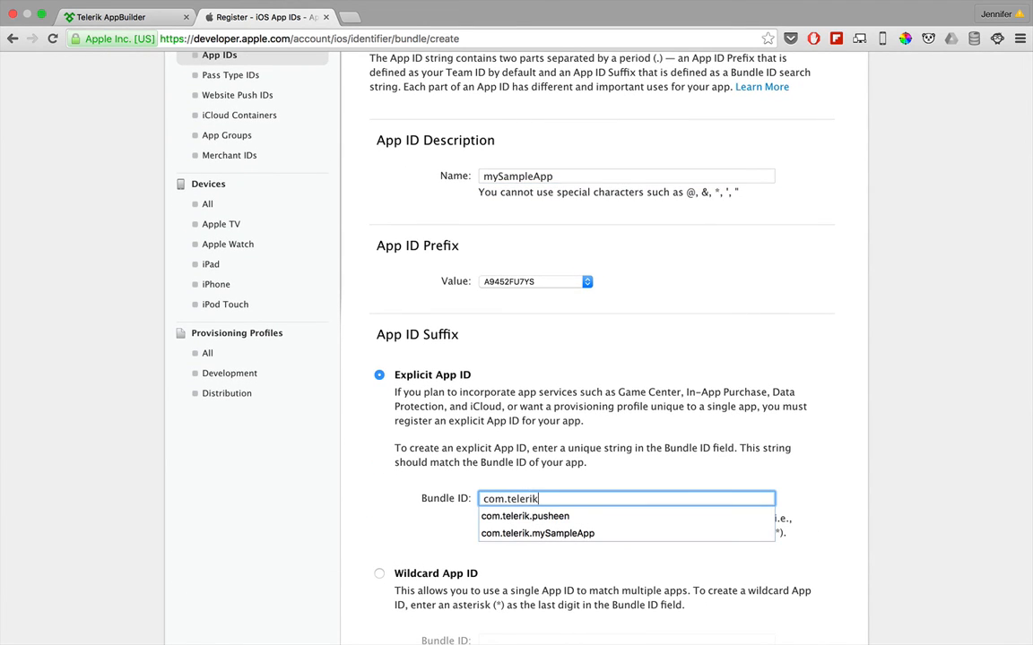
key("Down")
key("Down")
key("Return")
scroll(492, 535, "down", 1)
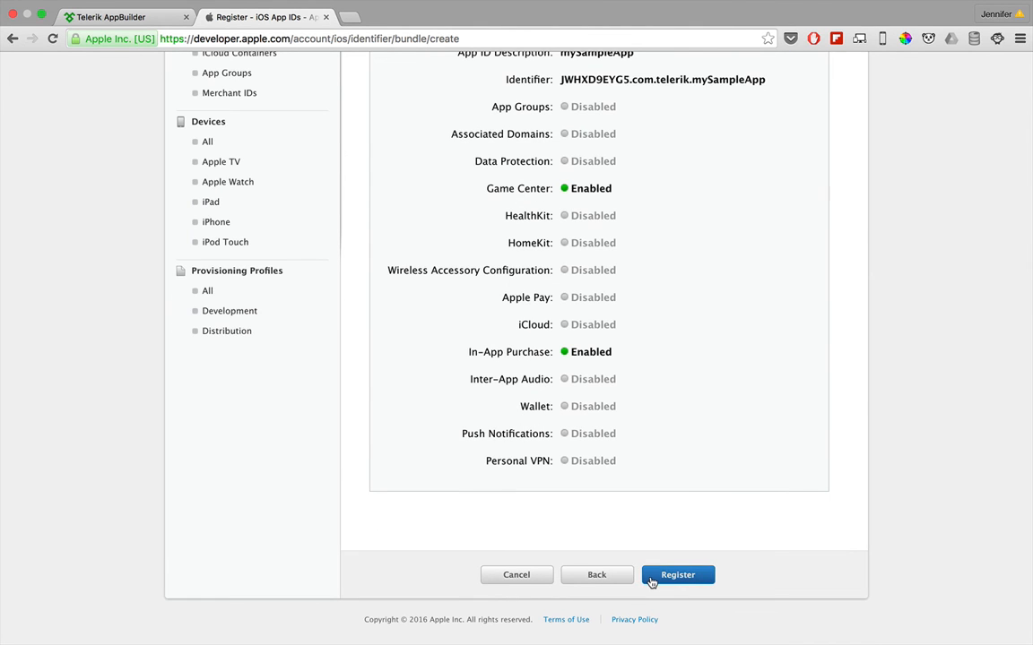
left_click(677, 575)
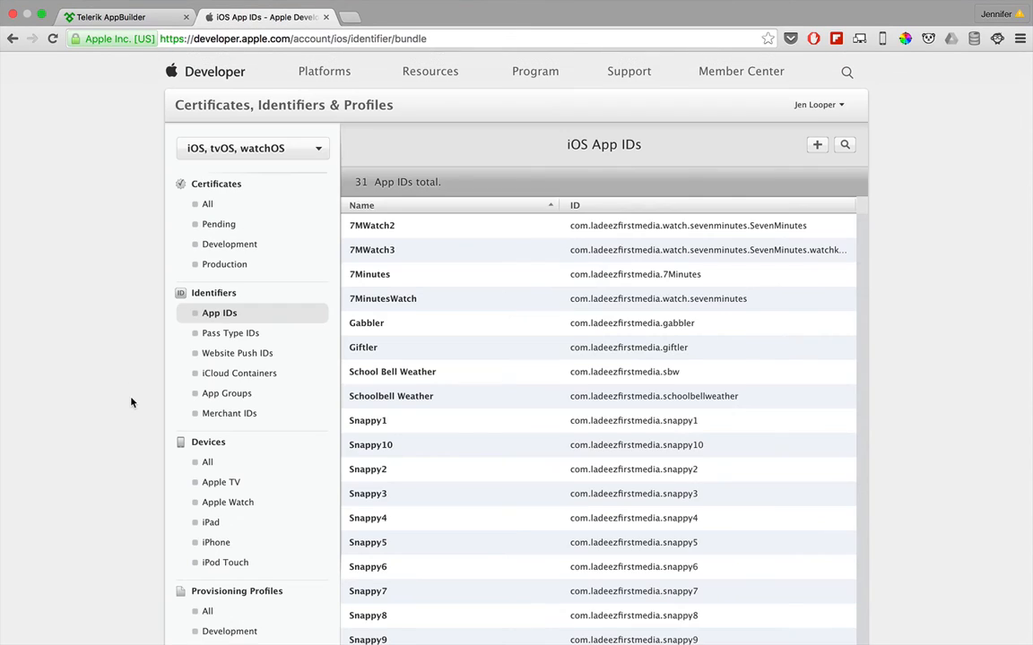
Step: Start adding another iOS provisioning profile and set its type to App Store distribution
scroll(131, 403, "down", 4)
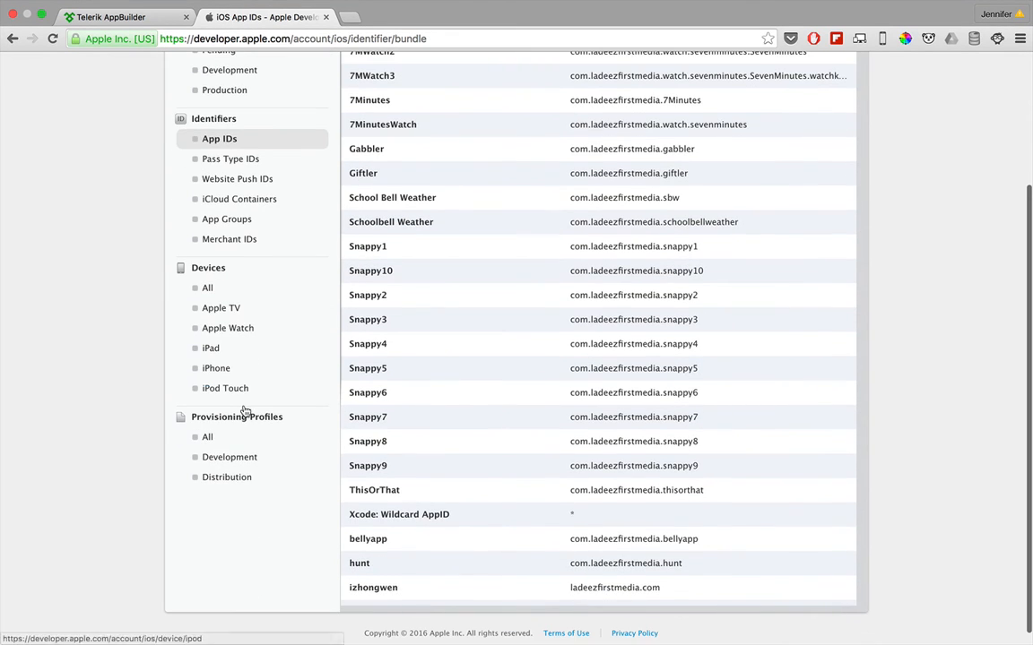
left_click(211, 437)
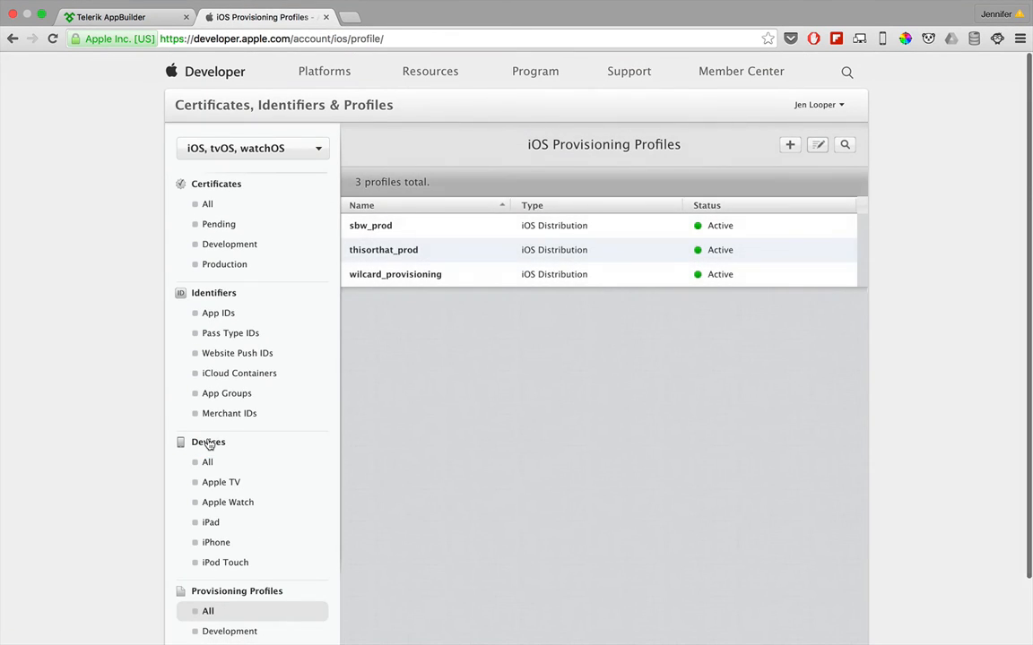
left_click(789, 144)
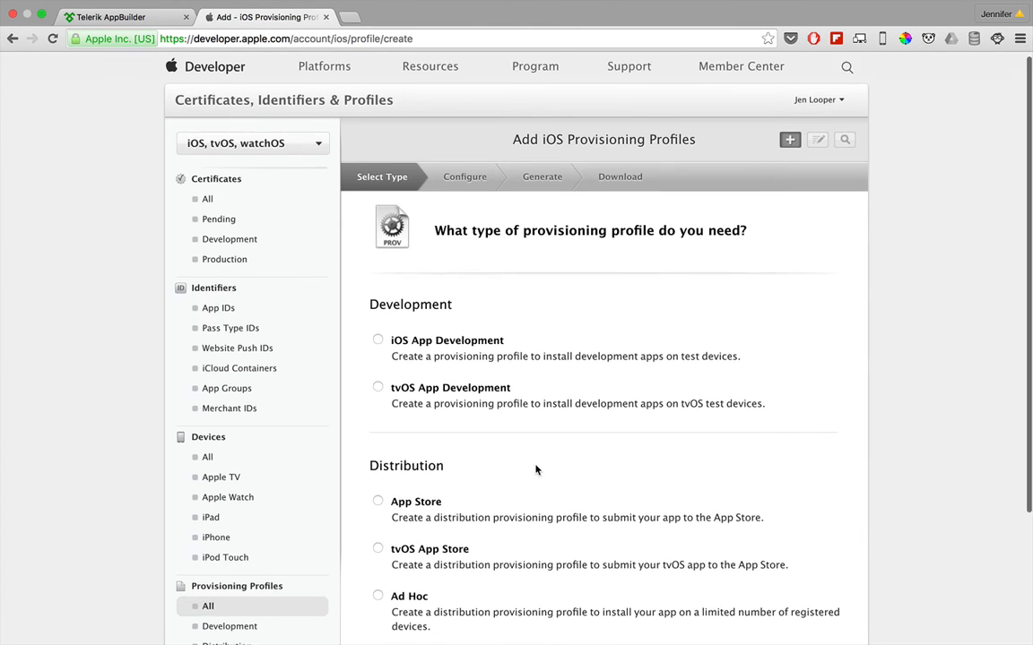
scroll(535, 470, "down", 2)
scroll(536, 469, "down", 1)
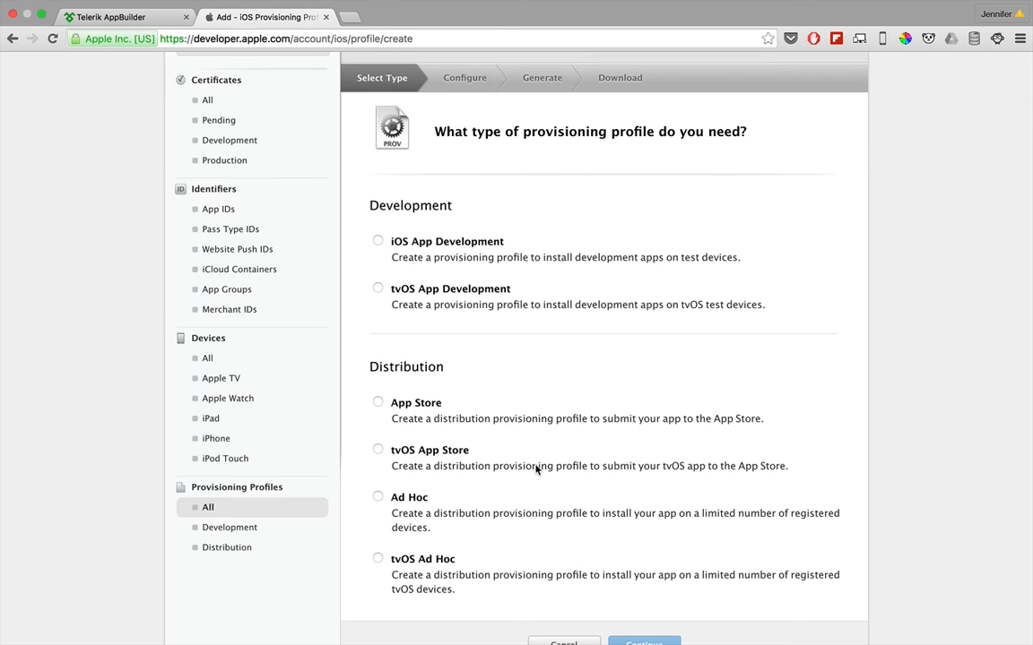
left_click(378, 403)
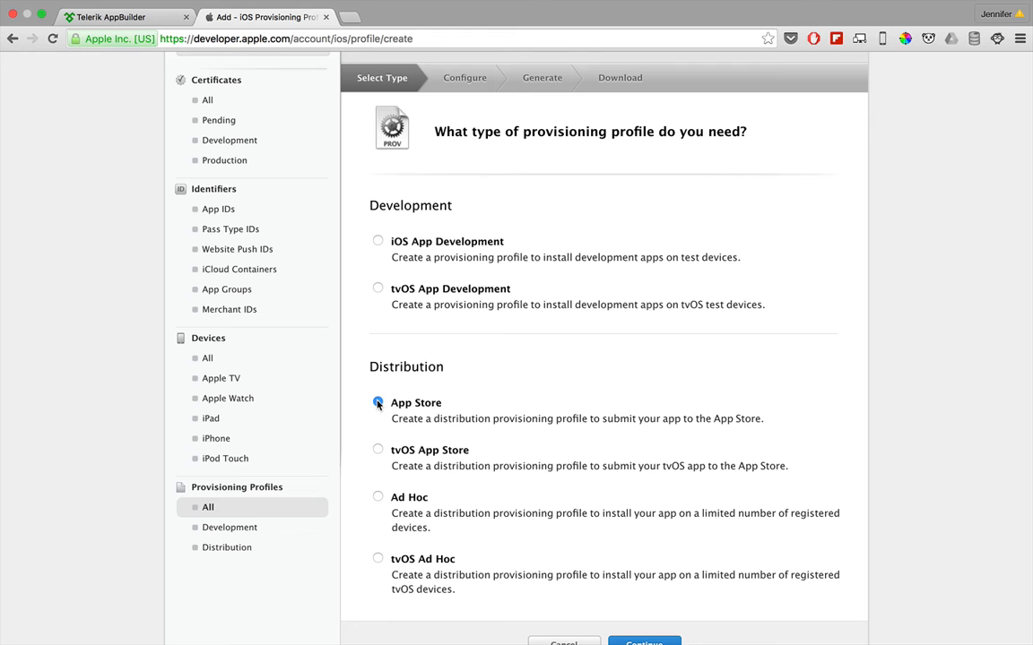
left_click(643, 642)
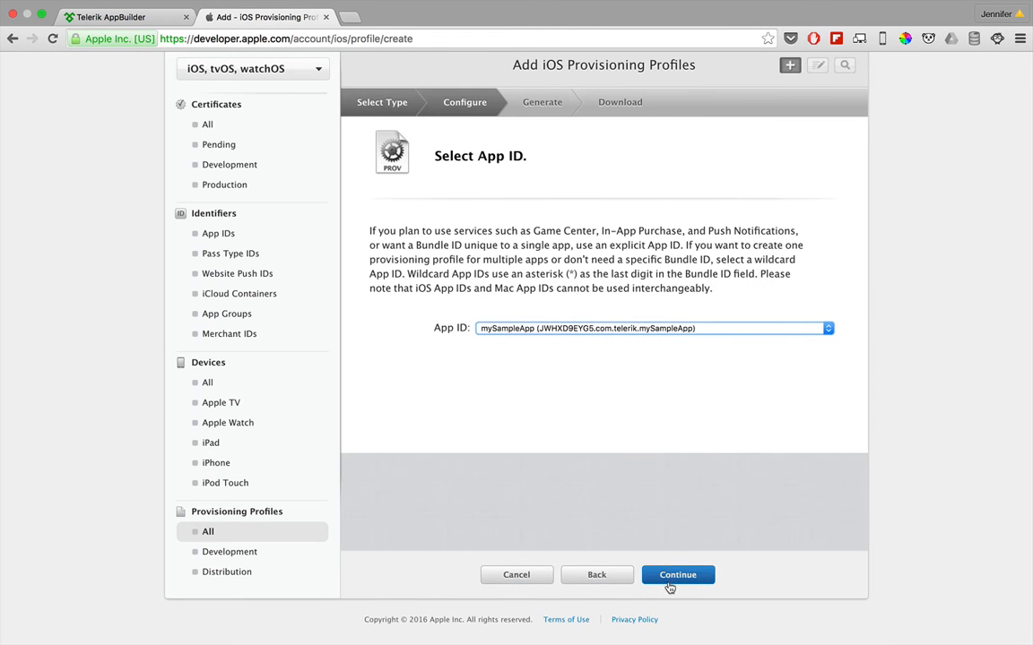
Step: Assign the mySampleApp App ID and the iOS Distribution certificate dated Mar 24, 2017 to the App Store profile
left_click(671, 586)
left_click(382, 279)
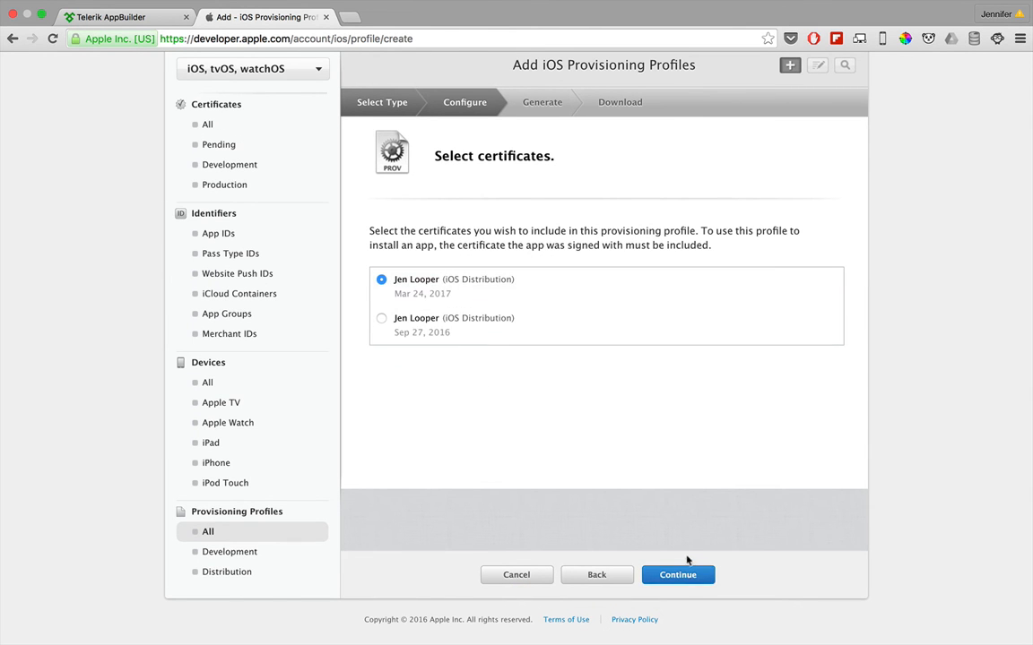
Step: Name the App Store provisioning profile mysampleapp_prod, generate it and download its file
left_click(688, 578)
left_click(519, 261)
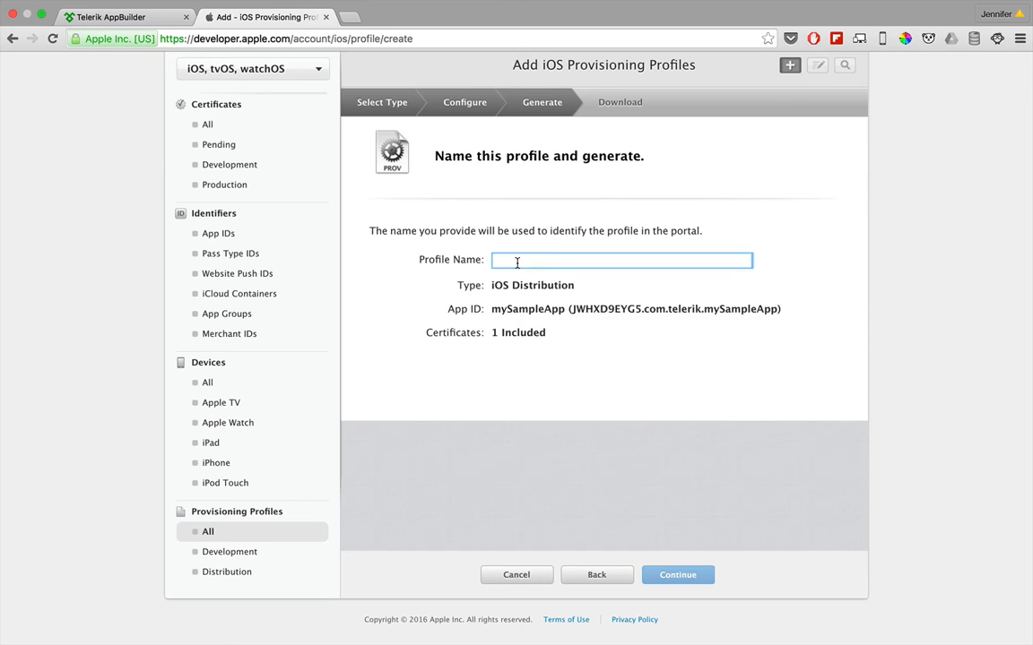
type("mysamp")
type("leapp_prod")
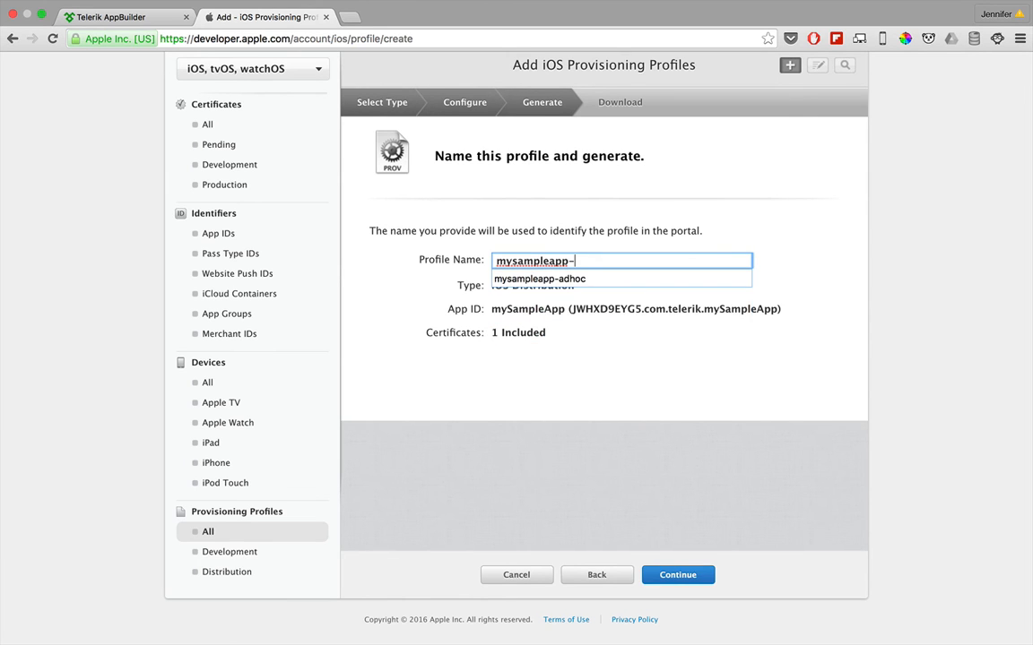
left_click(683, 579)
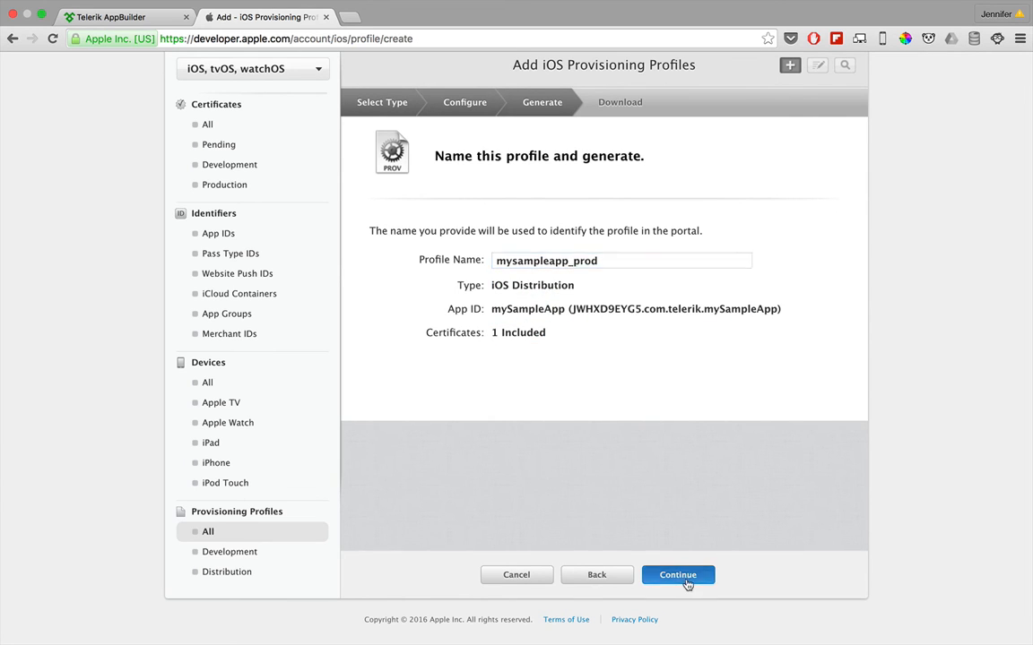
left_click(606, 375)
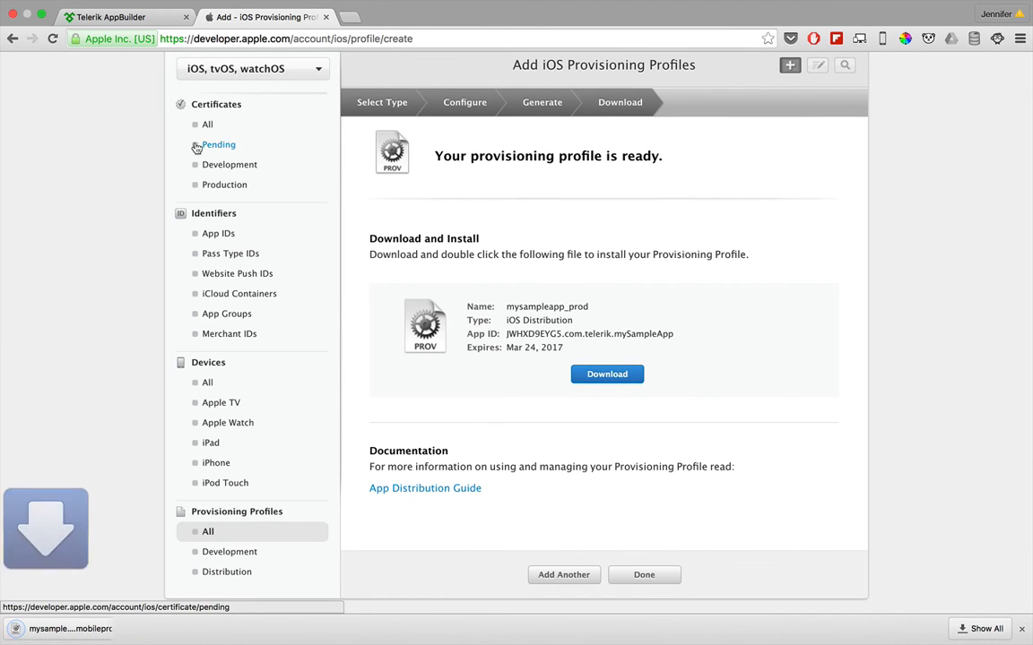
Step: Switch to Telerik AppBuilder and import the downloaded mysampleapp_prod mobileprovision file from the Desktop into the iOS provisioning profiles
left_click(112, 17)
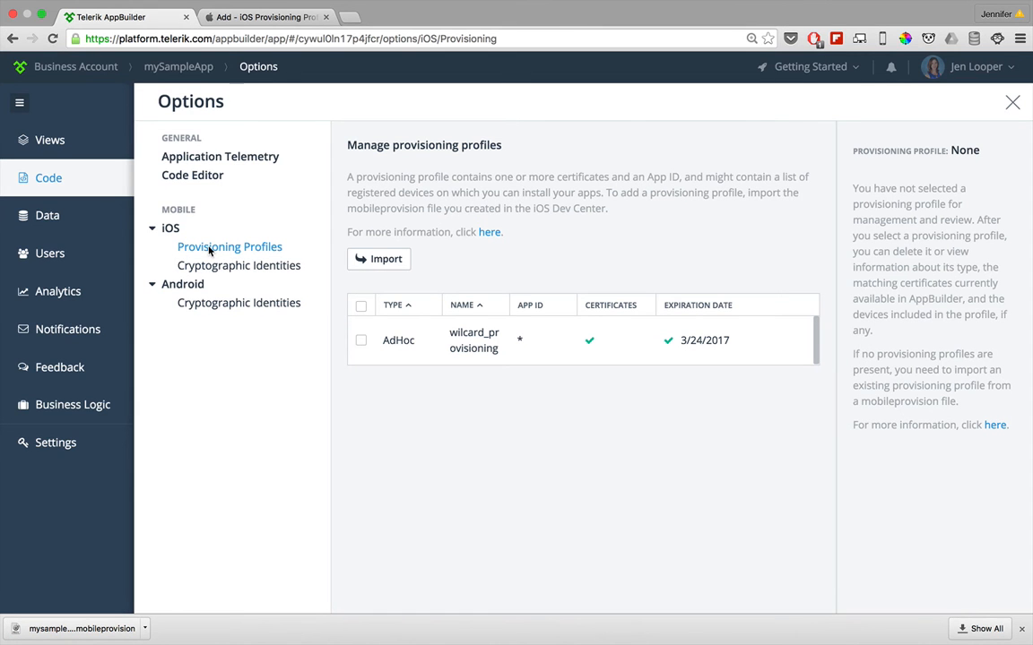
left_click(373, 267)
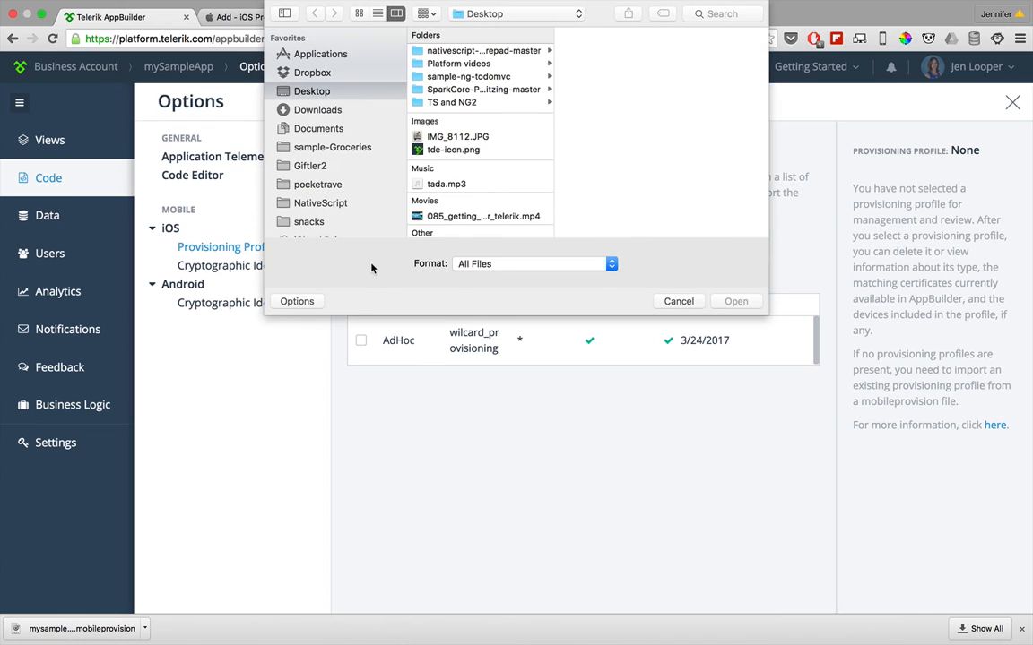
scroll(480, 199, "down", 5)
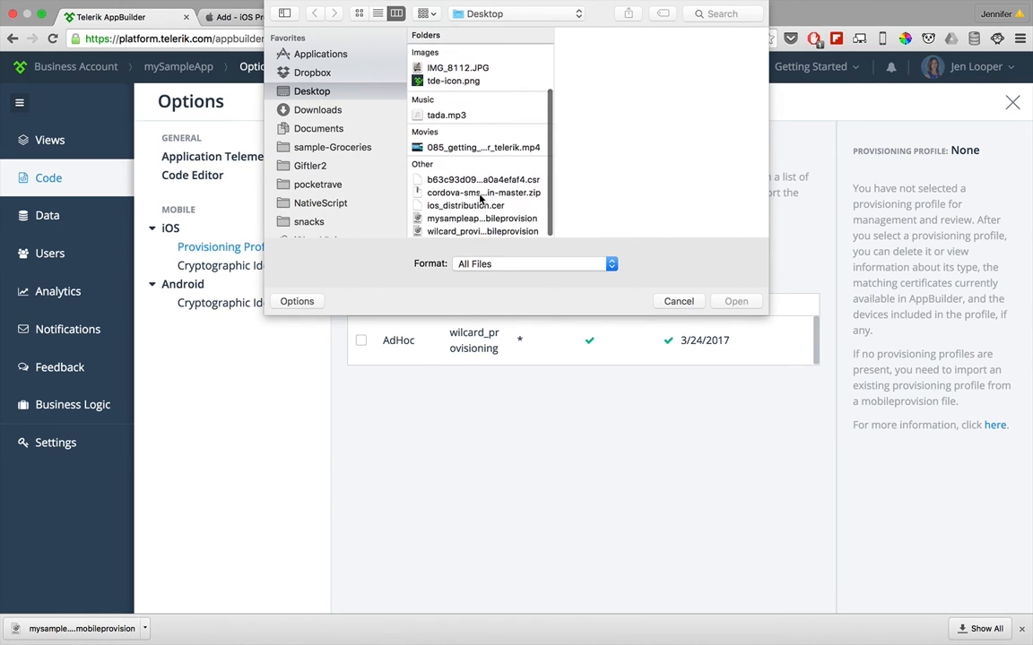
double_click(458, 212)
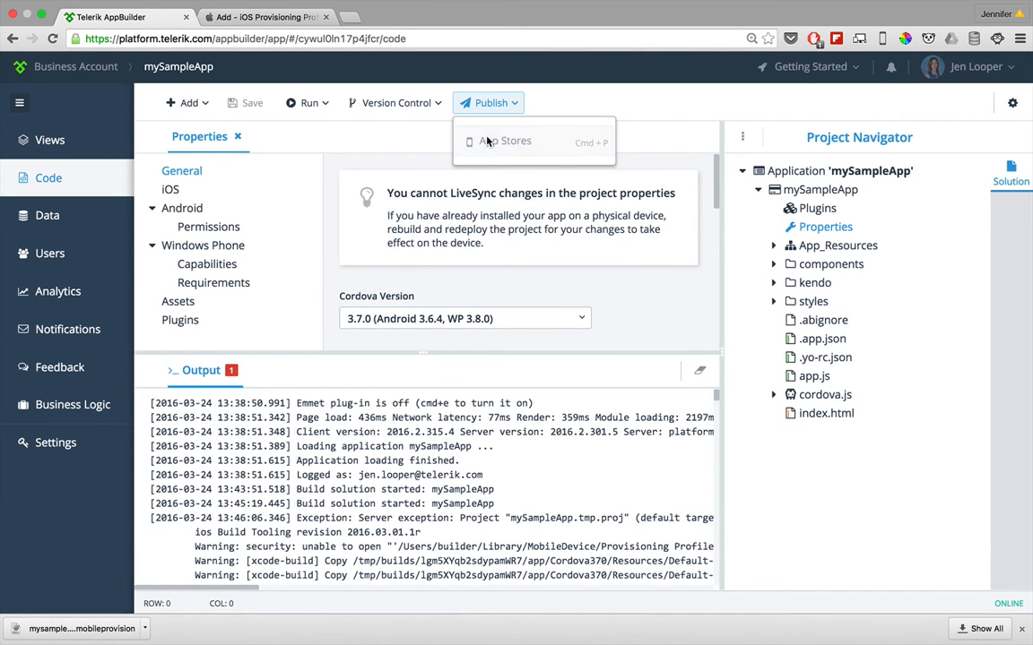
Step: Start publishing mySampleApp to app stores with App Store as the target store and continue to the provisioning profile selection
left_click(489, 143)
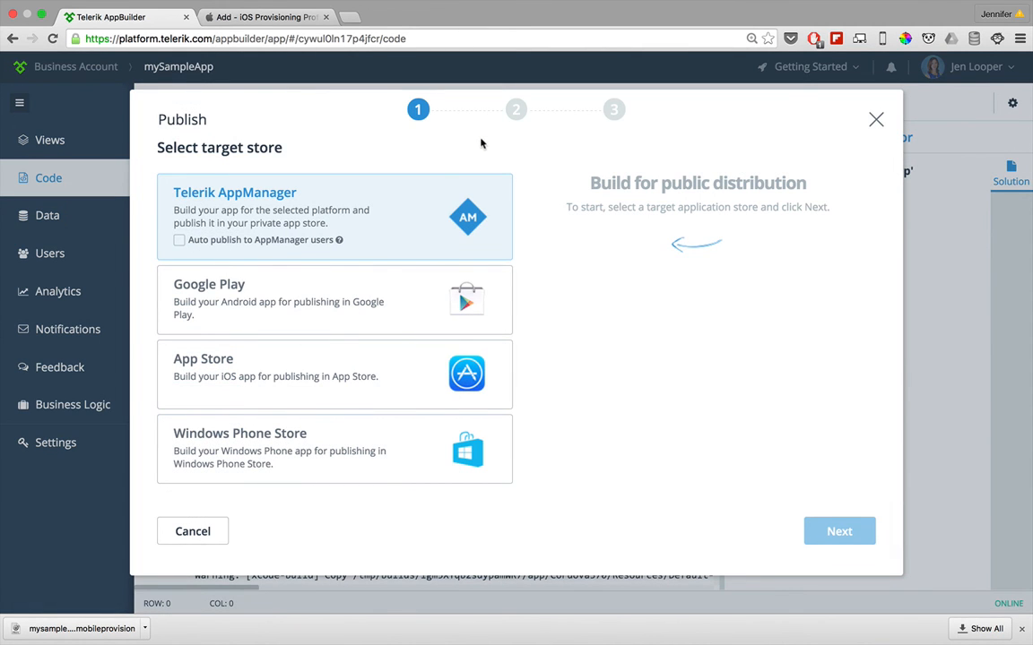
left_click(299, 357)
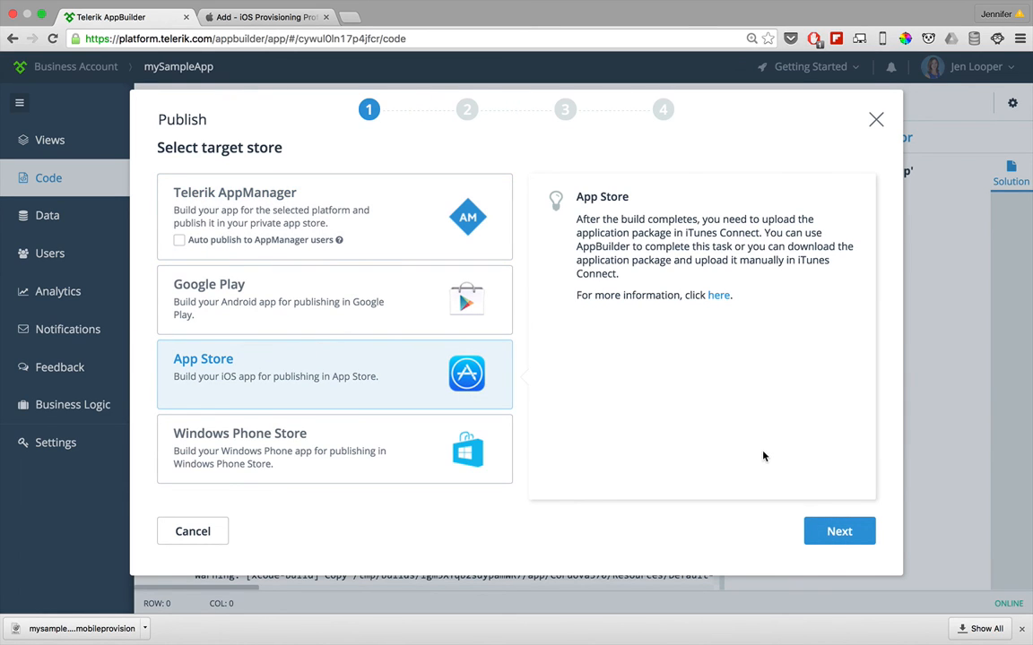
left_click(830, 532)
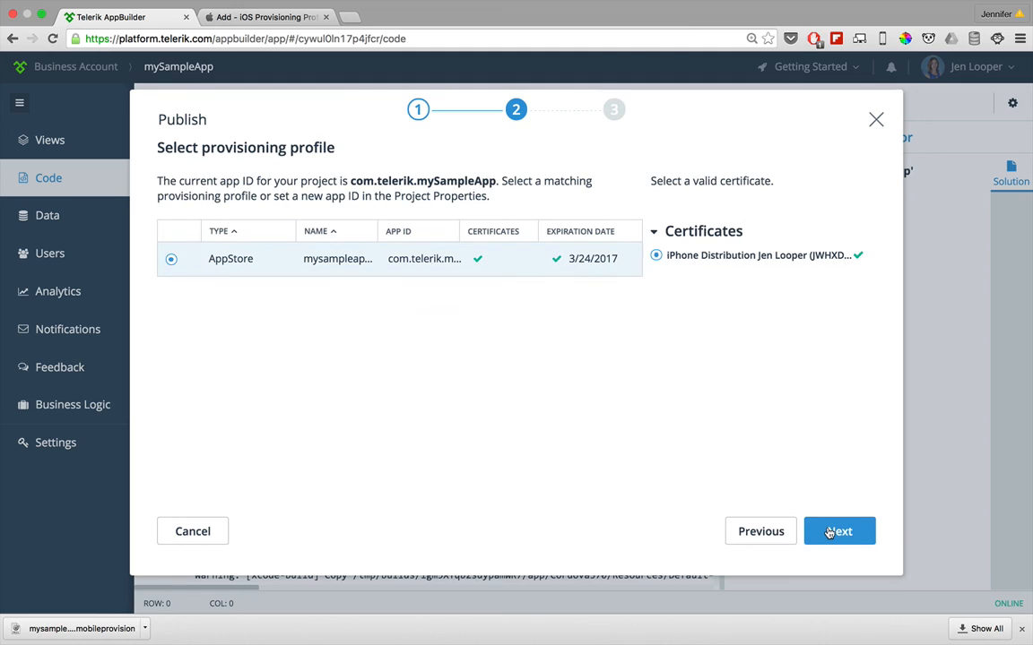